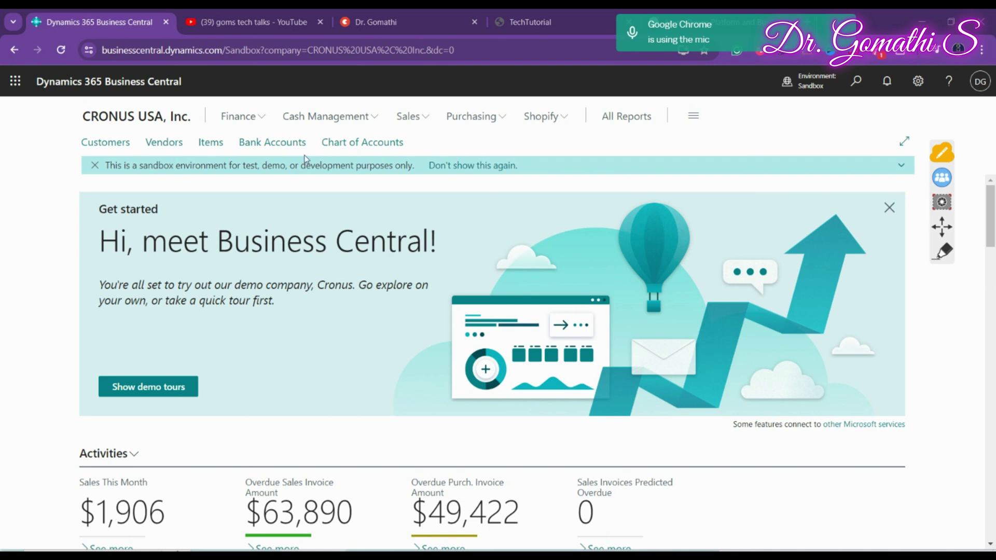
# Step: Switch to the 'goms tech talks' YouTube tab showing the channel's playlists
pyautogui.click(218, 10)
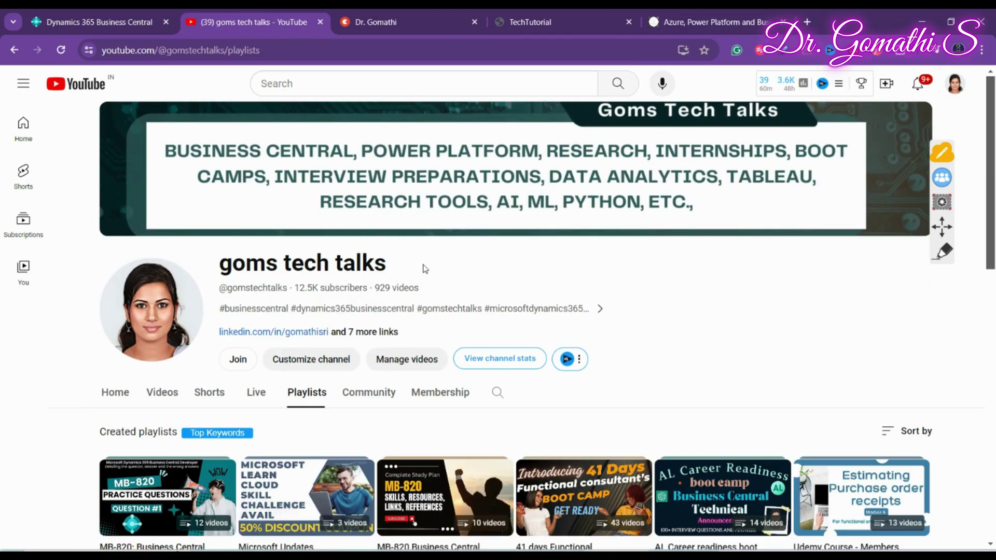
# Step: Circle the AL programming boot camp, BC Functional Consultant 101 and Interview Q&A playlists, then erase the marks
pyautogui.scroll(-4, 594, 335)
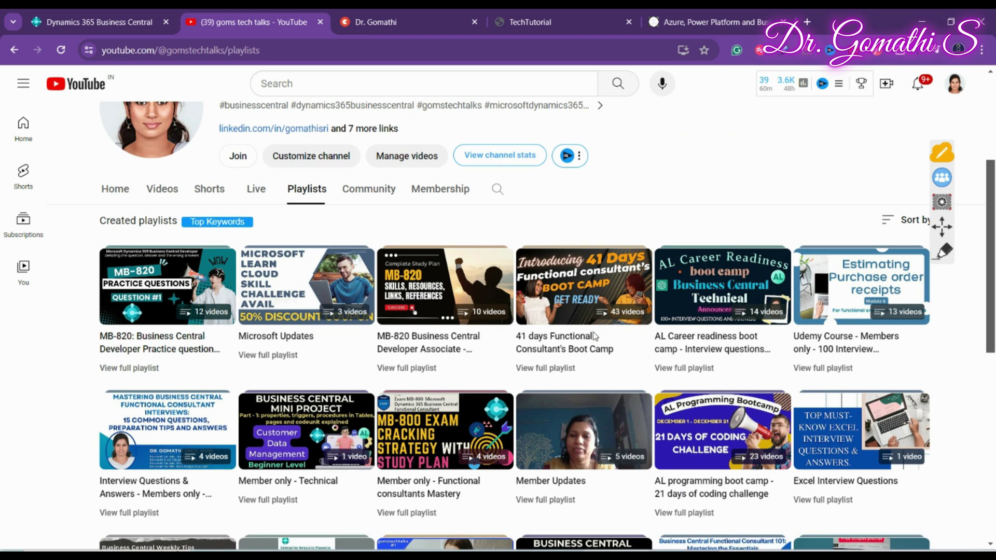
pyautogui.scroll(-5, 571, 330)
pyautogui.scroll(-3, 701, 194)
pyautogui.scroll(3, 926, 320)
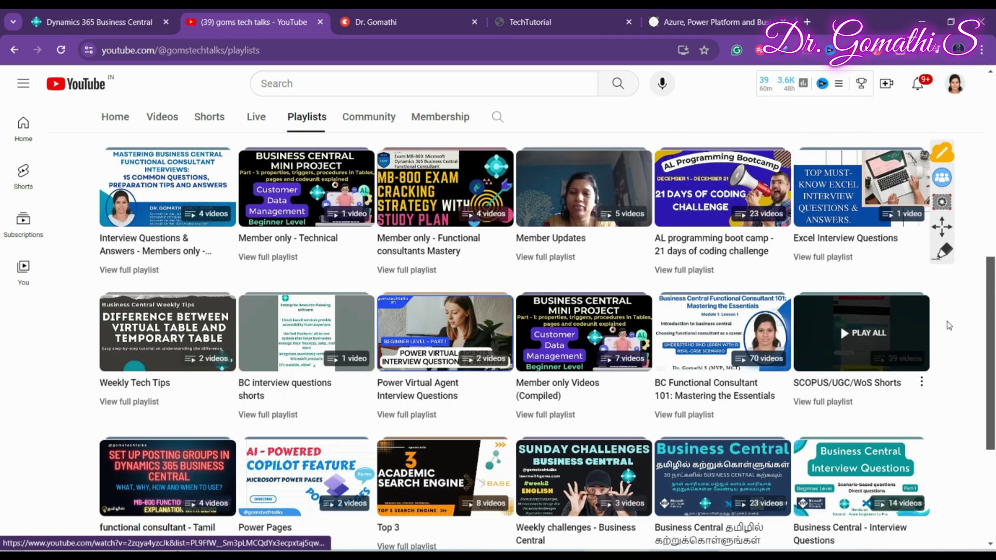
pyautogui.click(945, 254)
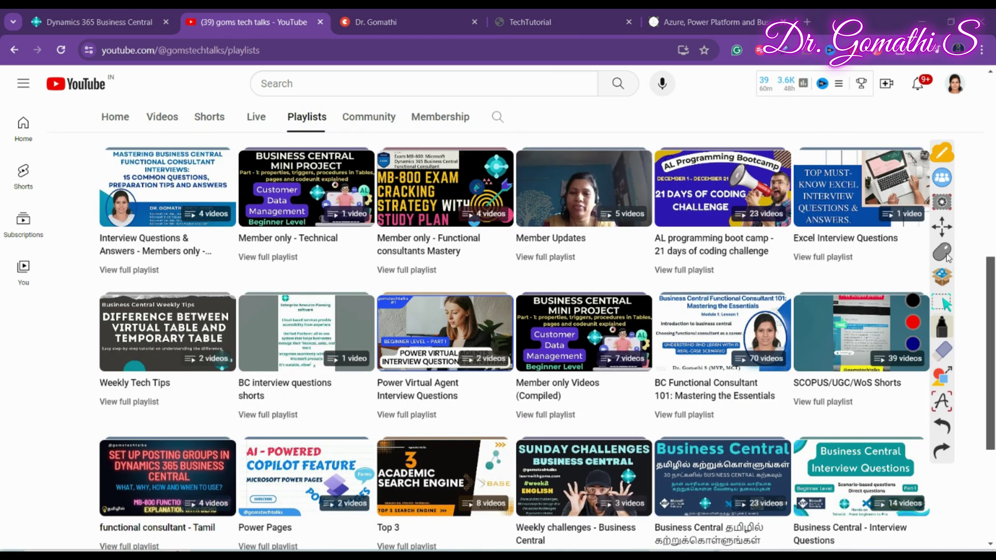
pyautogui.moveTo(736, 277)
pyautogui.mouseDown()
pyautogui.moveTo(656, 282)
pyautogui.moveTo(632, 306)
pyautogui.moveTo(634, 378)
pyautogui.moveTo(683, 436)
pyautogui.moveTo(766, 437)
pyautogui.moveTo(823, 343)
pyautogui.moveTo(737, 275)
pyautogui.mouseUp()
pyautogui.moveTo(677, 126)
pyautogui.mouseDown()
pyautogui.moveTo(634, 174)
pyautogui.moveTo(806, 275)
pyautogui.moveTo(716, 127)
pyautogui.moveTo(688, 133)
pyautogui.mouseUp()
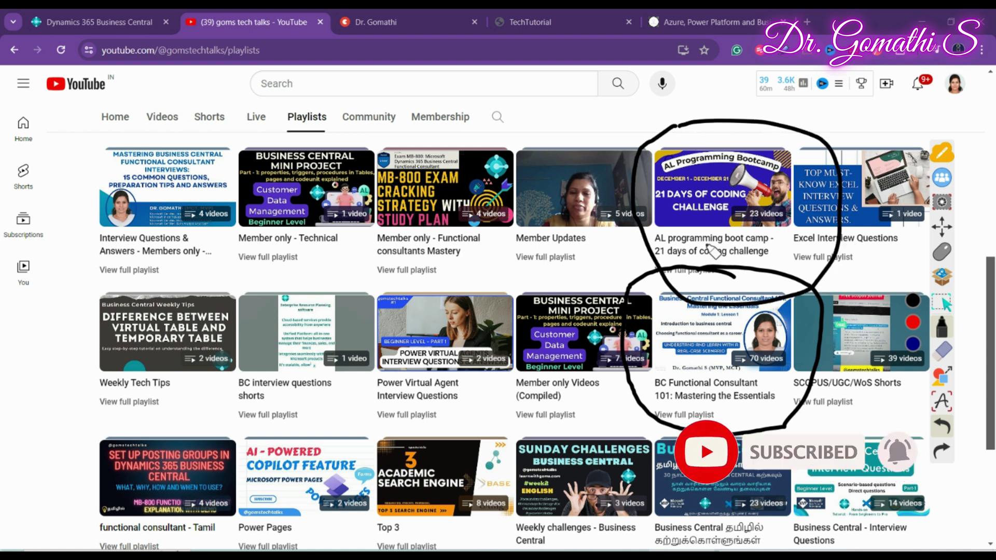
pyautogui.moveTo(169, 141)
pyautogui.mouseDown()
pyautogui.moveTo(56, 204)
pyautogui.moveTo(143, 137)
pyautogui.mouseUp()
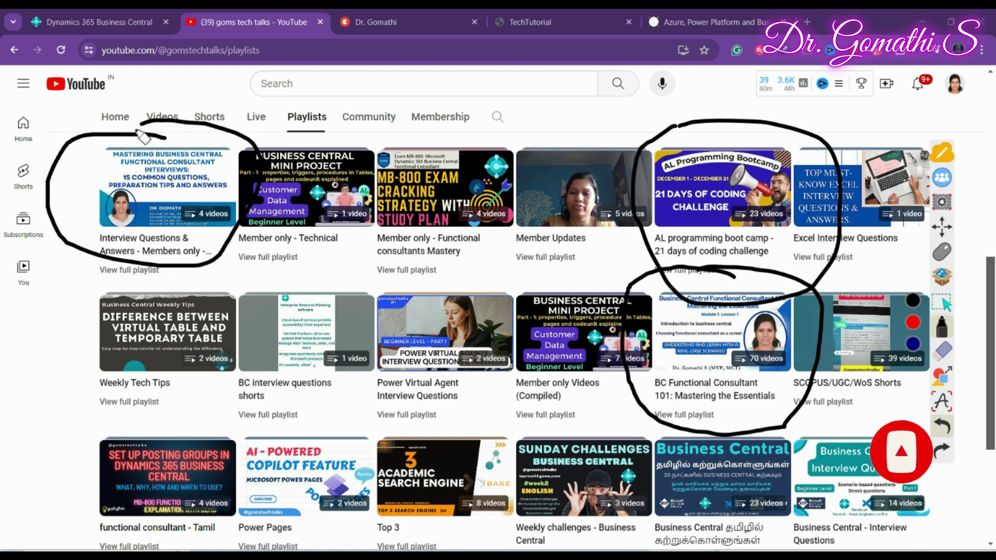
pyautogui.scroll(-2, 575, 345)
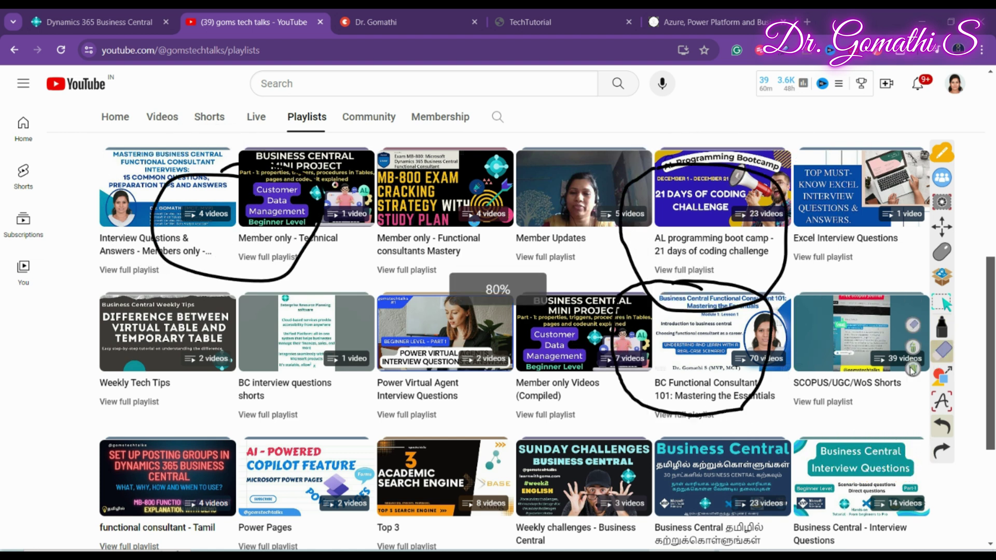
pyautogui.click(914, 370)
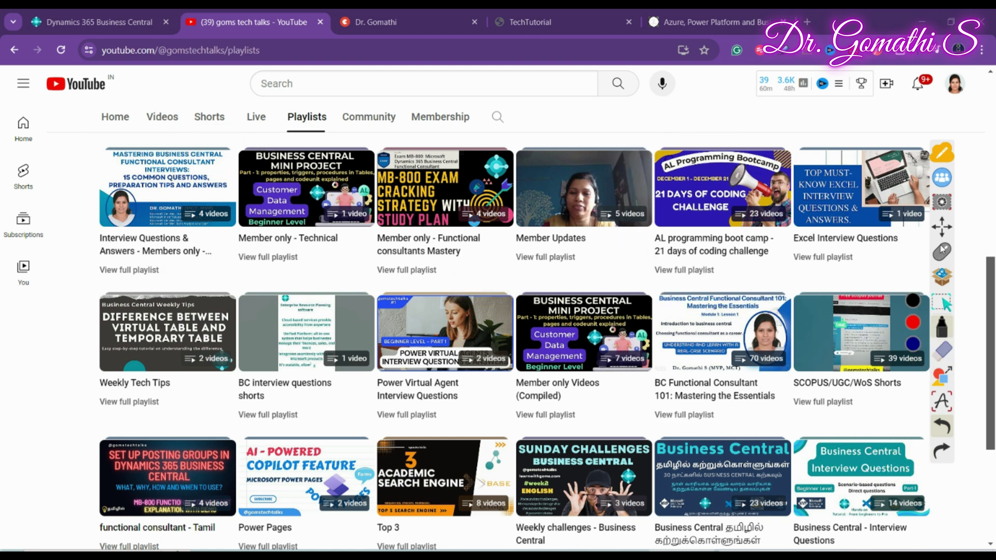
pyautogui.click(942, 251)
# Step: Scroll through the remaining playlists, then switch to the creator's Topmate profile page
pyautogui.scroll(-4, 702, 179)
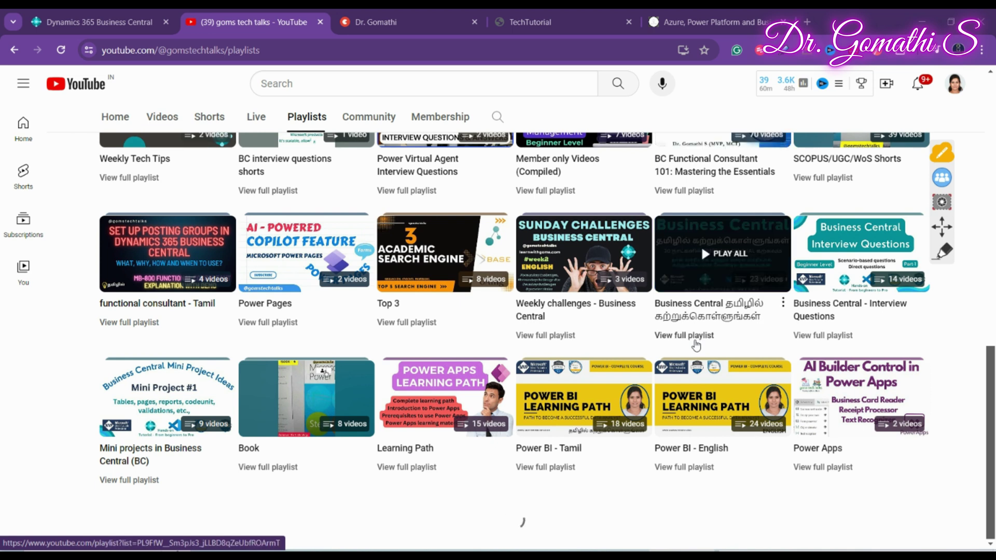
pyautogui.scroll(-6, 721, 363)
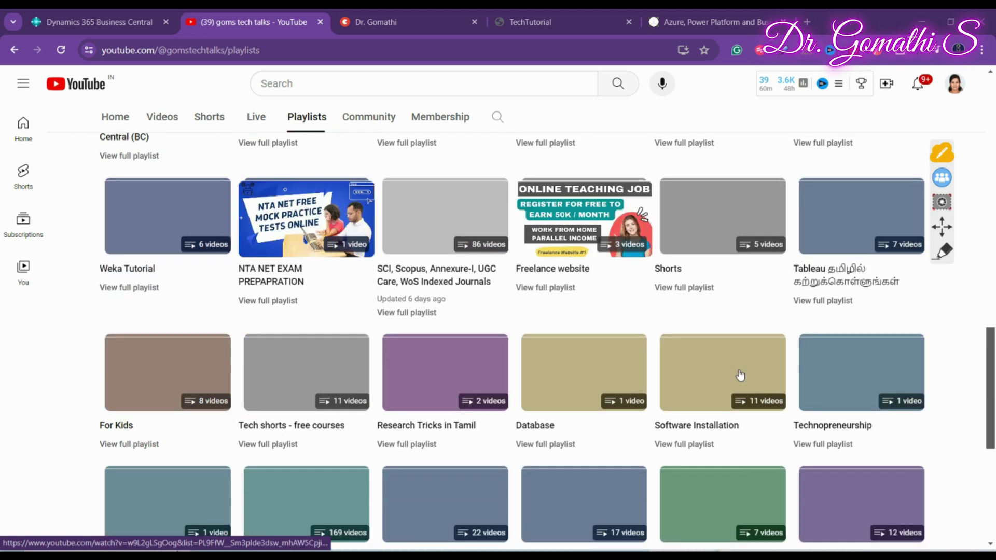
pyautogui.scroll(-7, 740, 375)
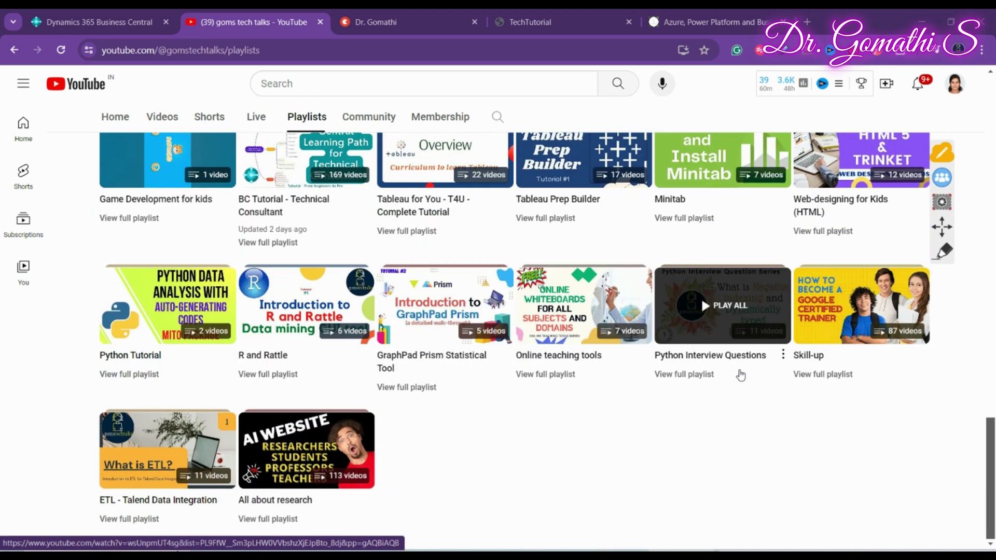
pyautogui.scroll(4, 740, 375)
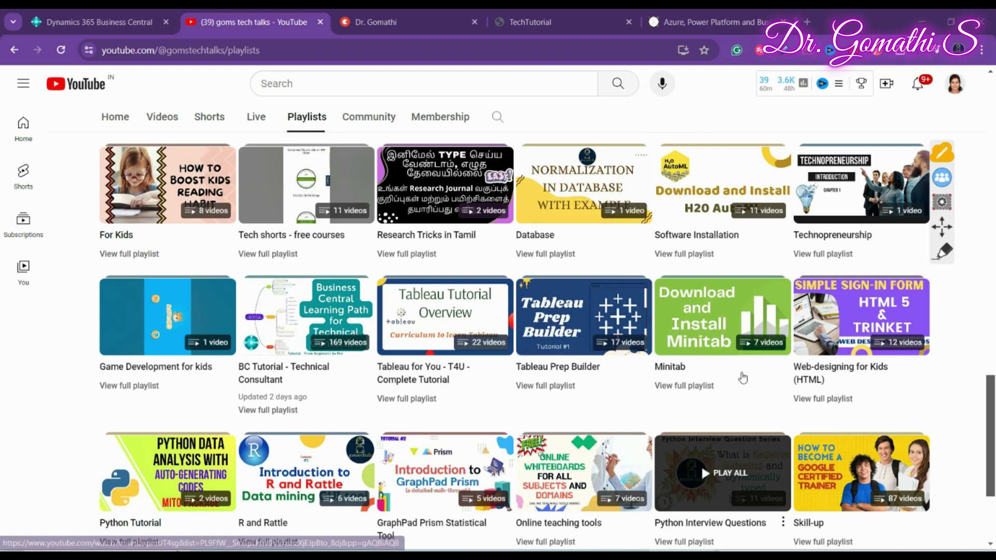
pyautogui.scroll(1, 744, 380)
pyautogui.click(456, 22)
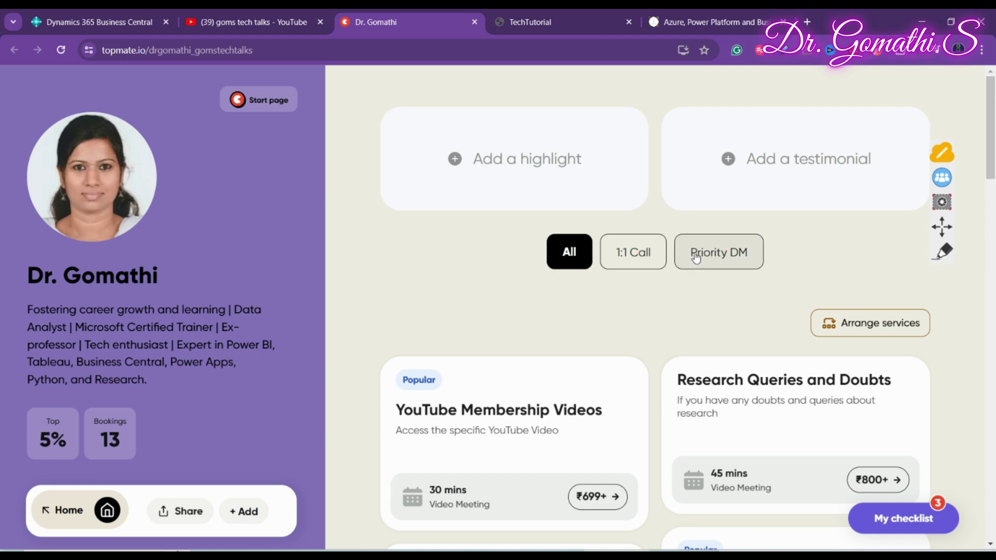
pyautogui.scroll(-3, 695, 256)
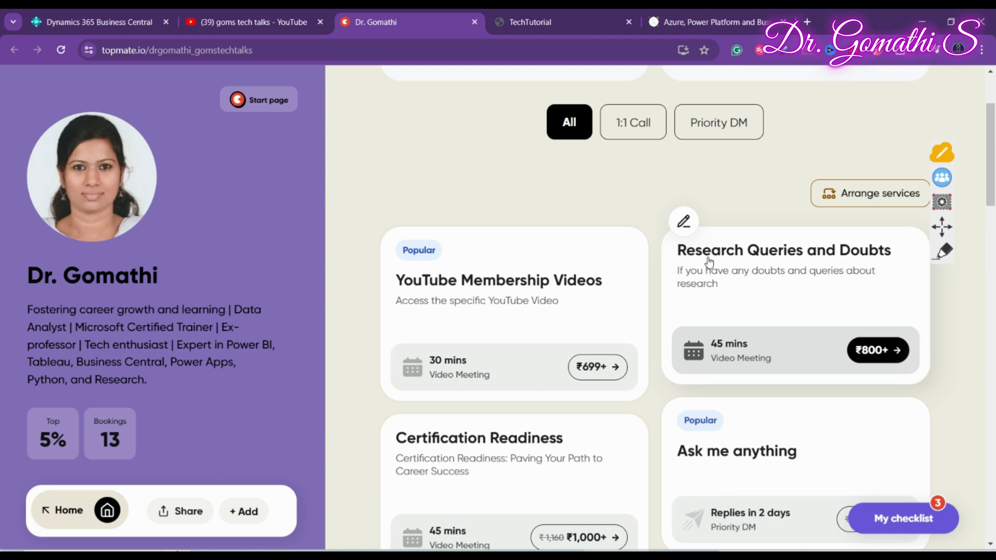
pyautogui.scroll(-10, 709, 262)
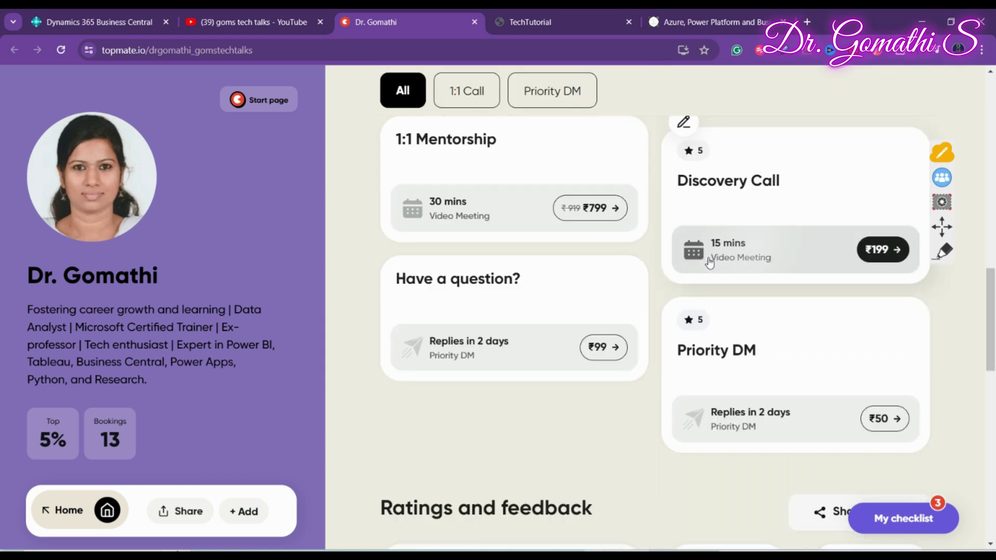
pyautogui.scroll(-10, 708, 262)
pyautogui.scroll(12, 708, 261)
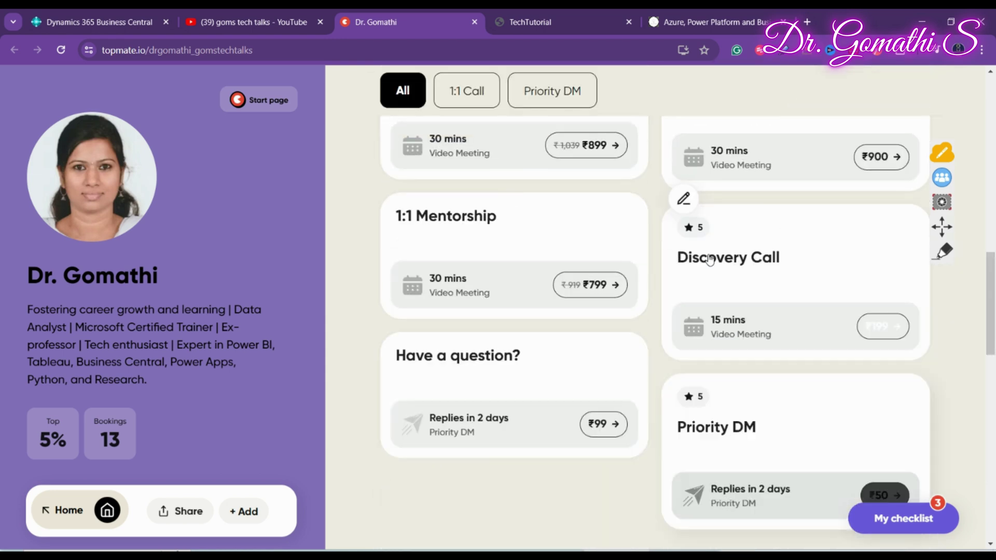
pyautogui.scroll(10, 709, 259)
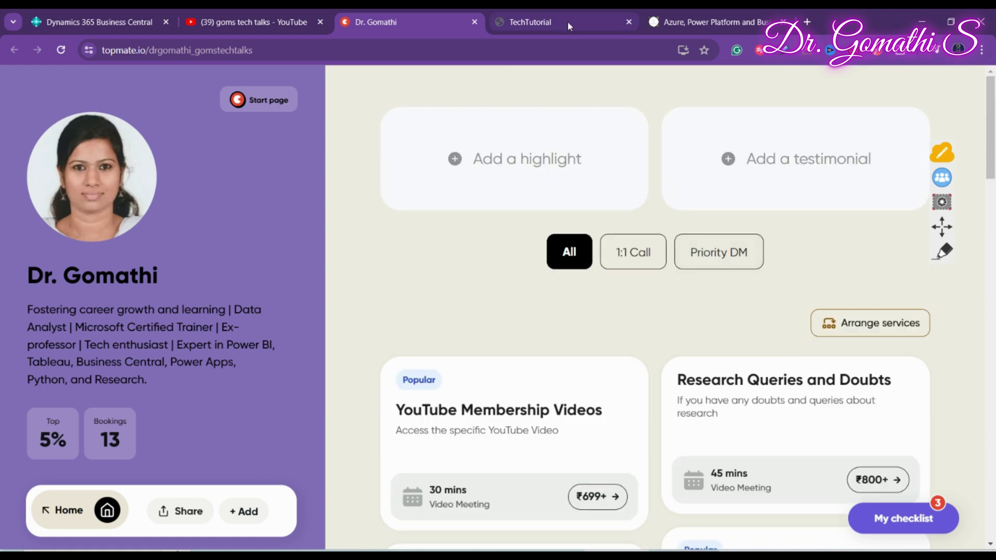
# Step: Browse the TechTutorial Instamojo shop's eight e-books, from AL Mastery to Tableau Lab Manual, down to the footer
pyautogui.click(552, 11)
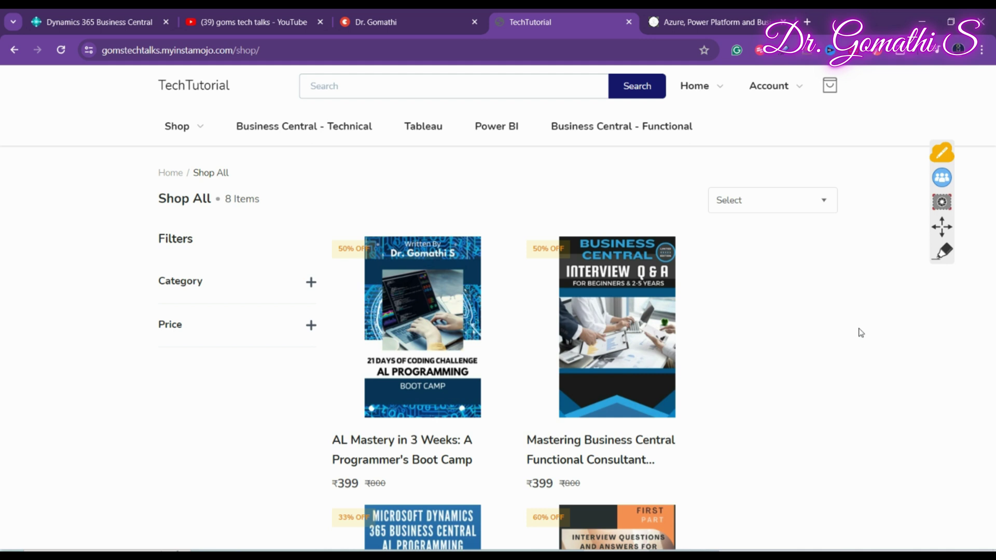
pyautogui.scroll(-2, 861, 333)
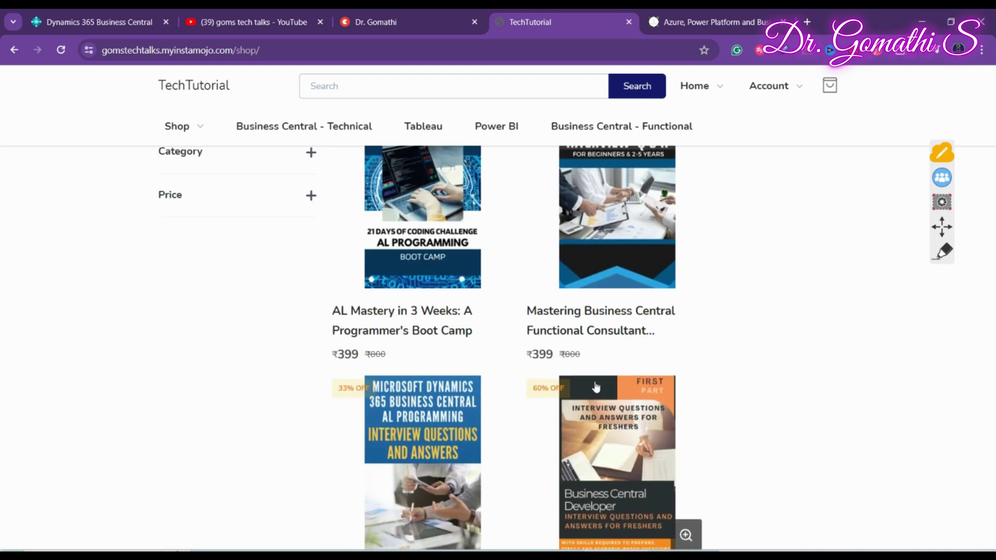
pyautogui.scroll(1, 778, 353)
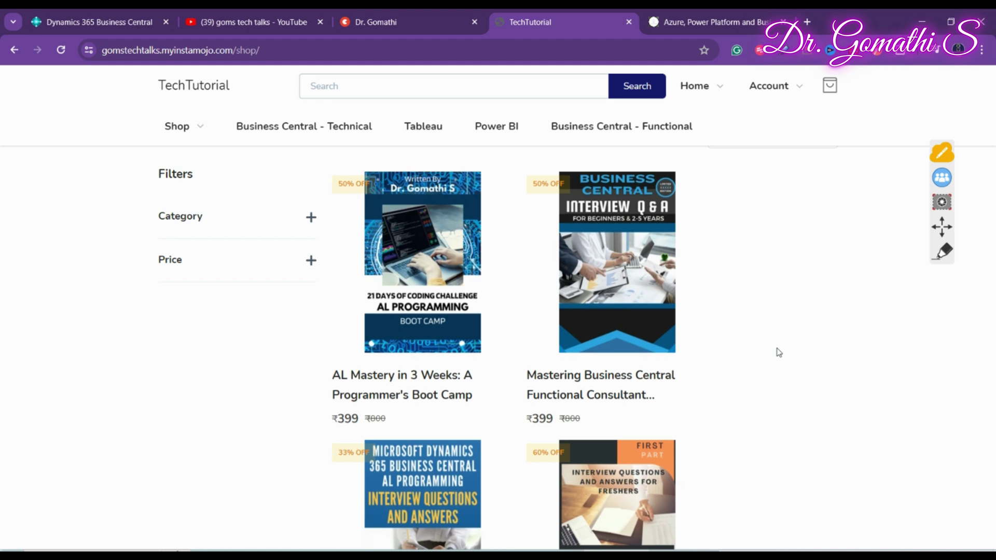
pyautogui.scroll(-3, 779, 352)
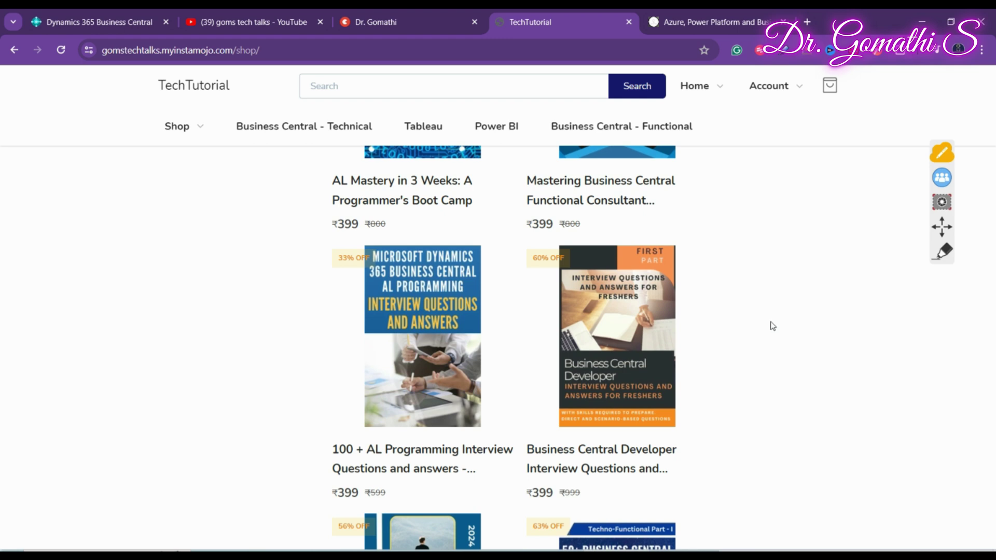
pyautogui.scroll(-5, 774, 332)
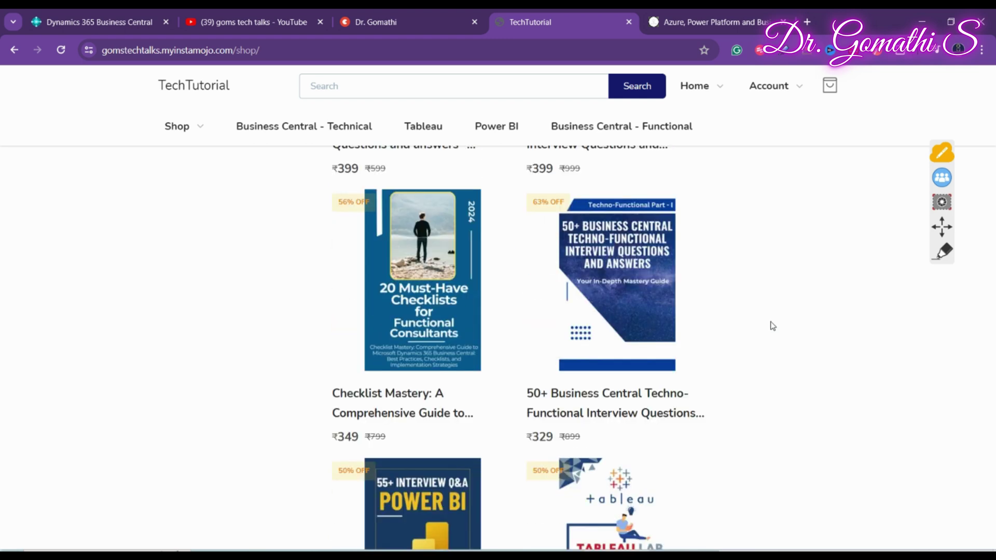
pyautogui.scroll(-7, 773, 325)
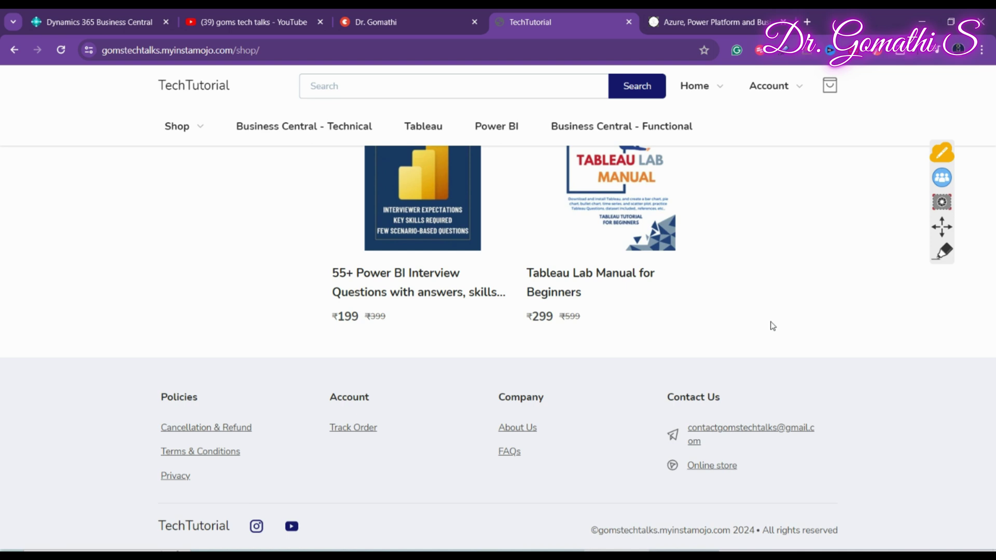
pyautogui.hotkey('ctrl', 'Tab')
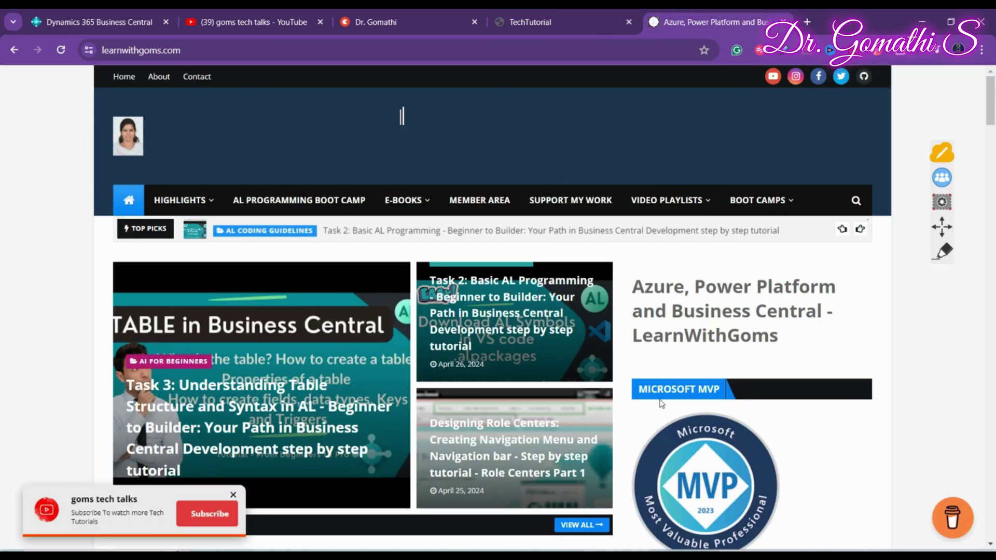
pyautogui.scroll(-4, 710, 386)
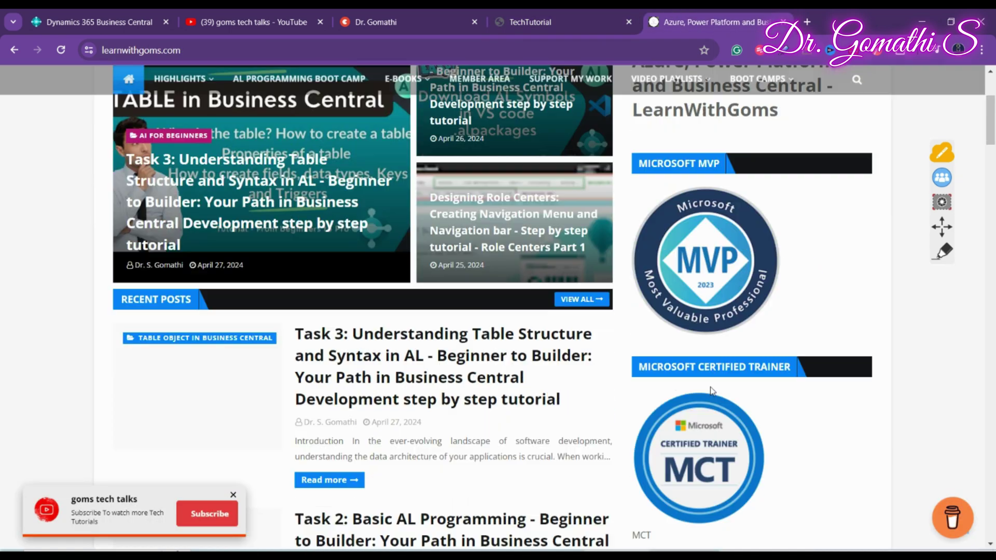
pyautogui.scroll(-5, 711, 390)
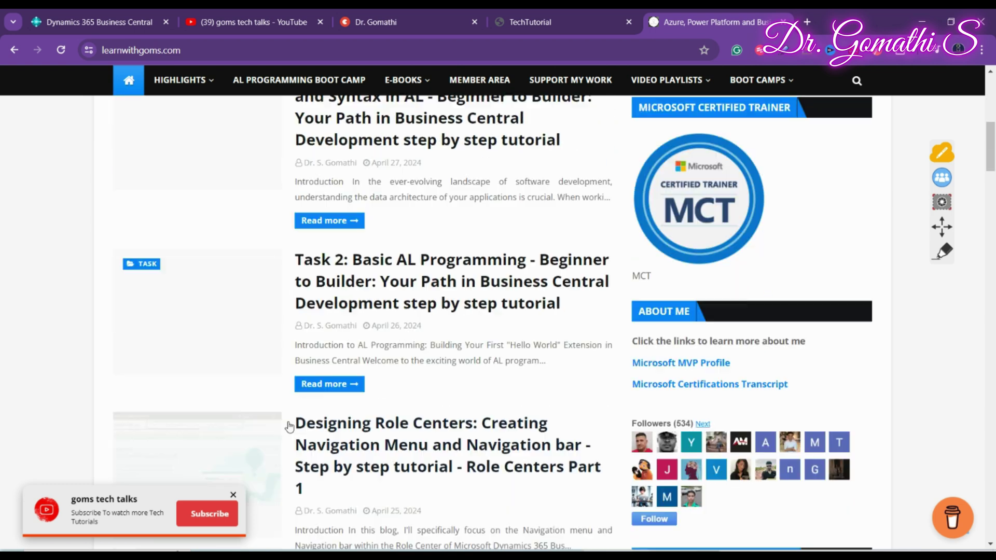
pyautogui.scroll(2, 373, 283)
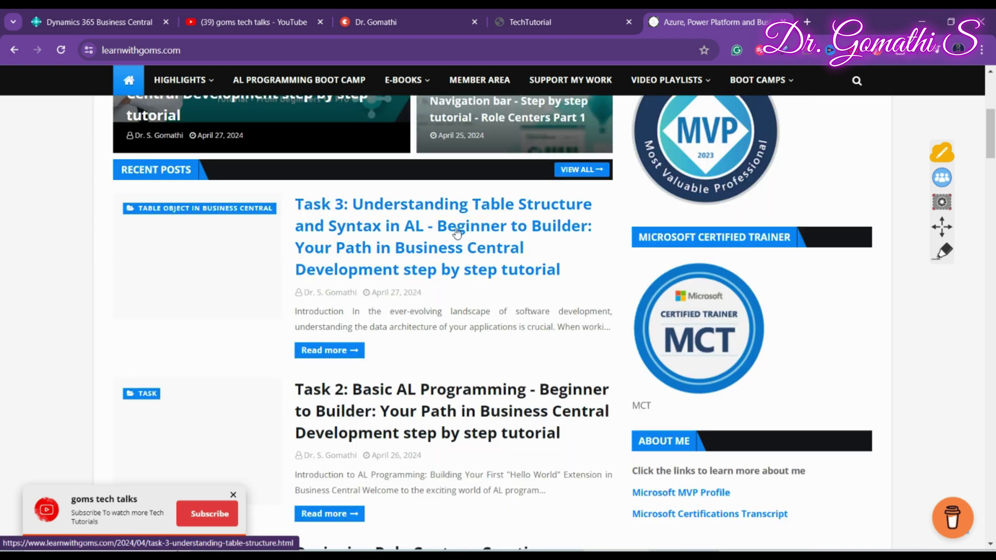
pyautogui.scroll(-4, 524, 331)
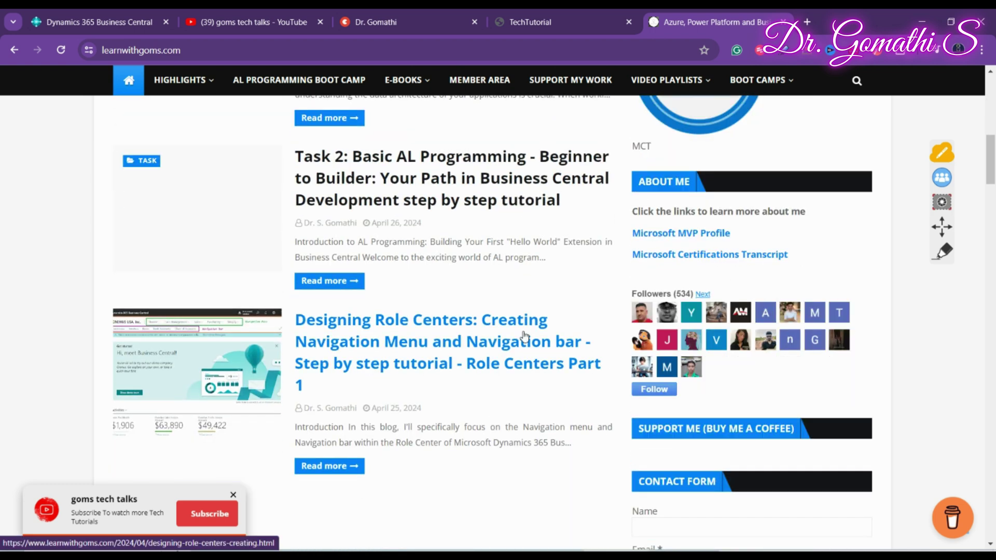
pyautogui.scroll(1, 525, 335)
pyautogui.scroll(-1, 525, 334)
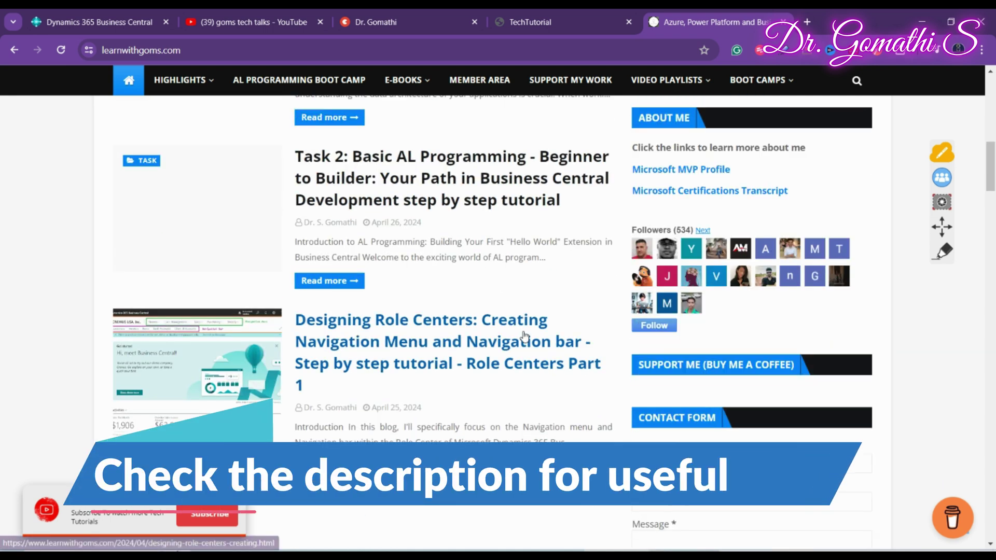
pyautogui.scroll(1, 525, 335)
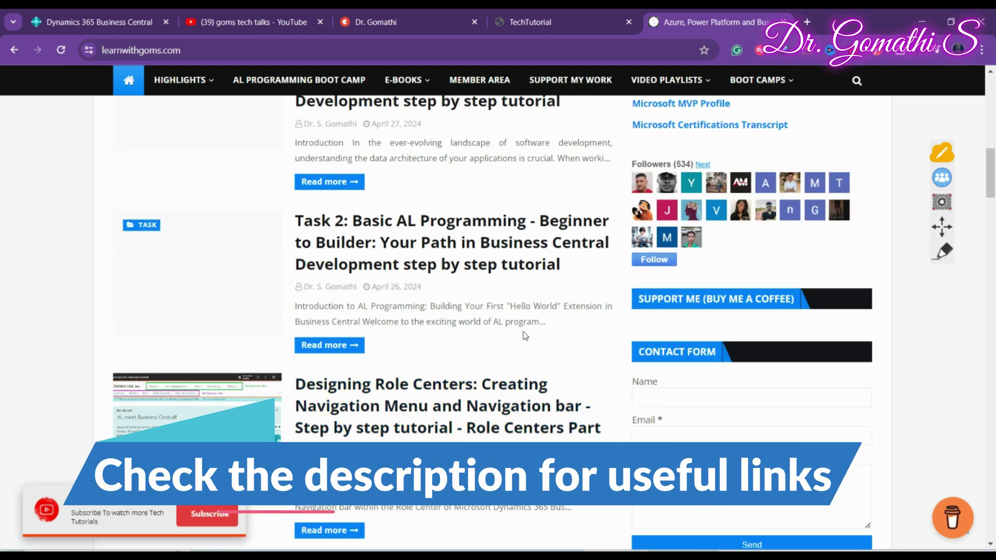
pyautogui.scroll(6, 524, 336)
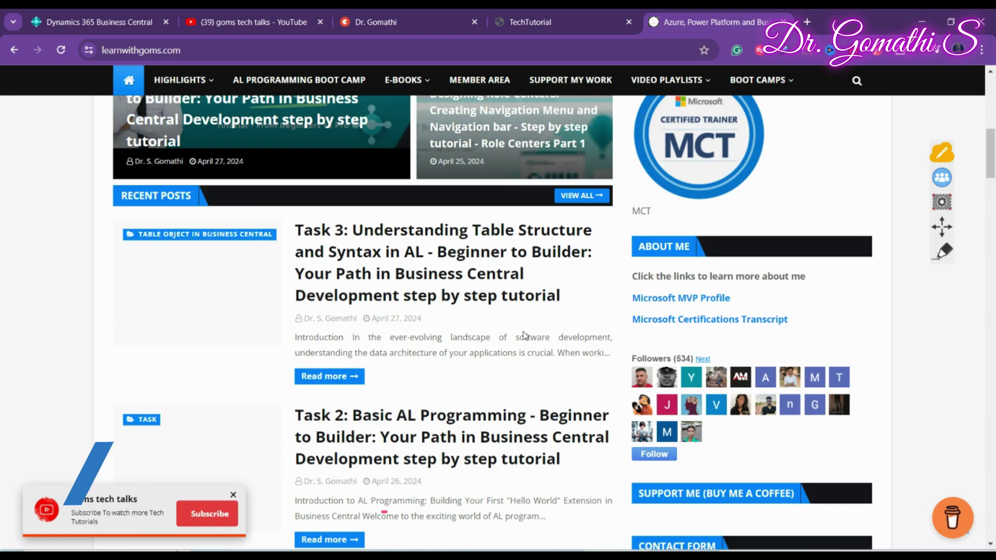
pyautogui.scroll(3, 524, 335)
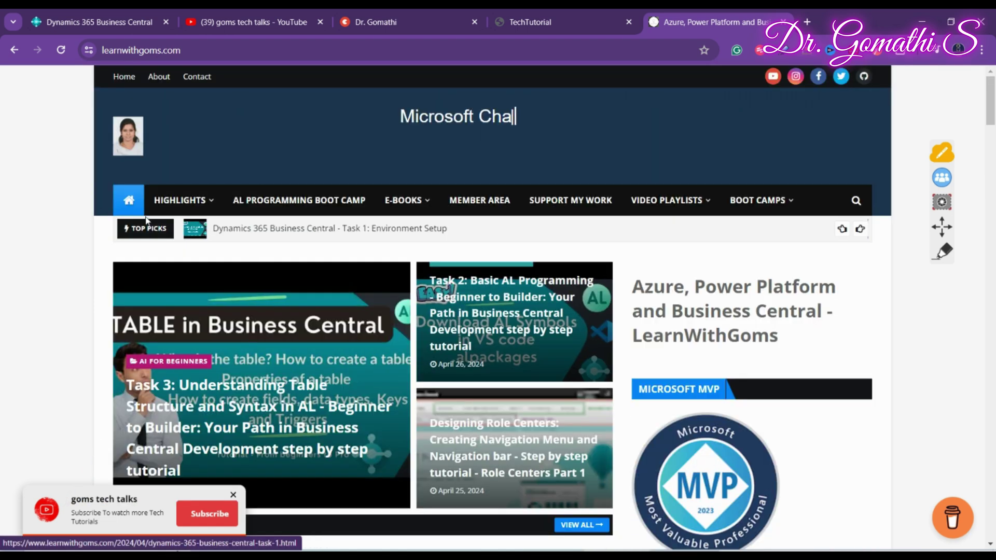
pyautogui.moveTo(201, 204)
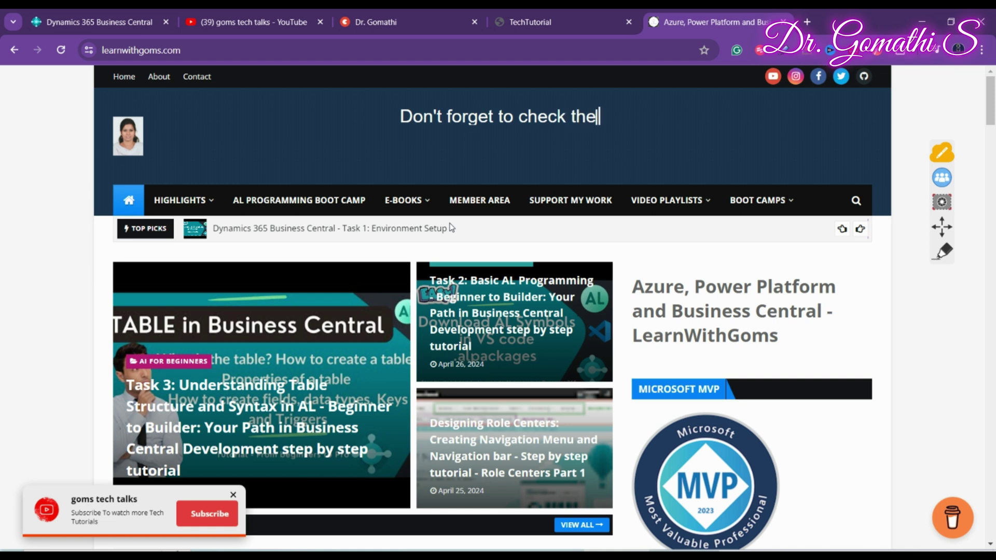
# Step: Return to the Business Central tab showing the CRONUS USA, Inc. home page
pyautogui.click(67, 11)
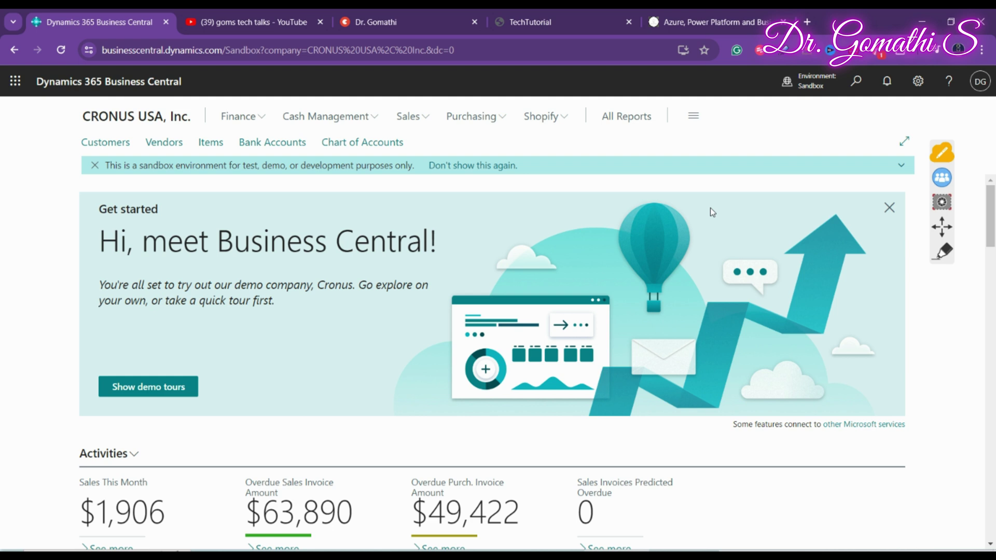
pyautogui.click(942, 252)
pyautogui.moveTo(514, 198)
pyautogui.mouseDown()
pyautogui.moveTo(521, 231)
pyautogui.moveTo(524, 187)
pyautogui.mouseUp()
pyautogui.moveTo(532, 227)
pyautogui.mouseDown()
pyautogui.moveTo(574, 218)
pyautogui.moveTo(600, 196)
pyautogui.moveTo(664, 196)
pyautogui.mouseUp()
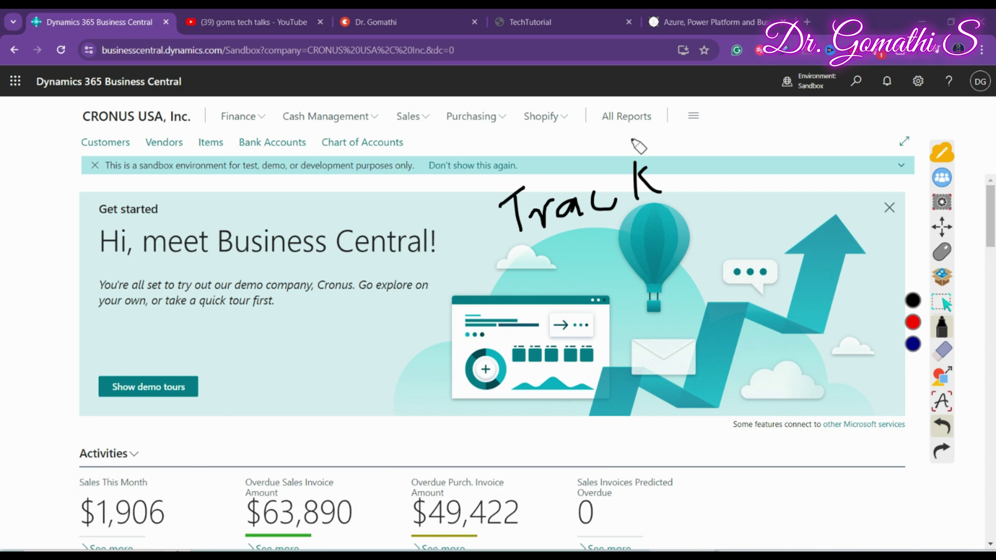
pyautogui.moveTo(561, 291)
pyautogui.mouseDown()
pyautogui.moveTo(547, 256)
pyautogui.moveTo(543, 285)
pyautogui.moveTo(602, 291)
pyautogui.moveTo(625, 290)
pyautogui.moveTo(643, 262)
pyautogui.moveTo(665, 319)
pyautogui.moveTo(694, 254)
pyautogui.mouseUp()
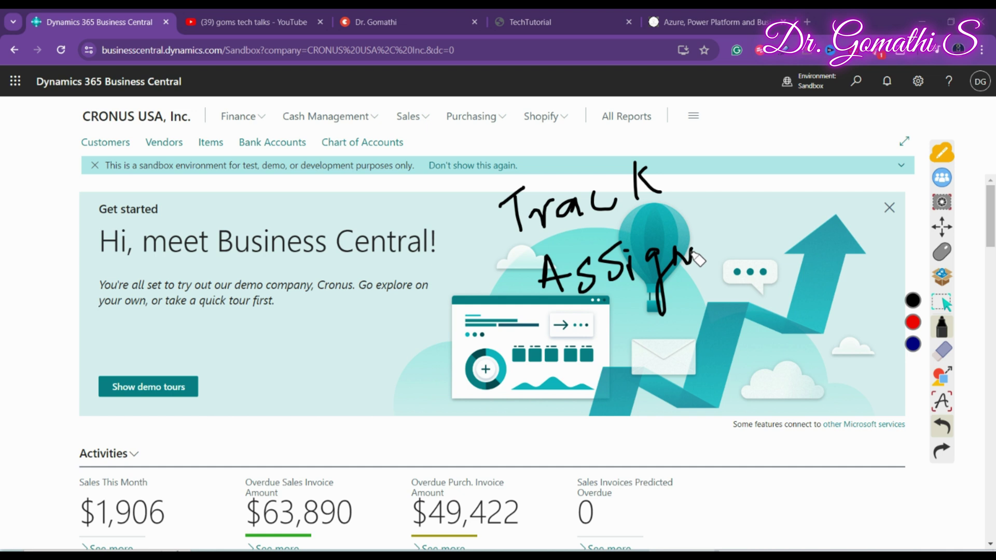
pyautogui.moveTo(633, 318)
pyautogui.mouseDown()
pyautogui.moveTo(616, 346)
pyautogui.moveTo(643, 363)
pyautogui.moveTo(685, 322)
pyautogui.moveTo(721, 311)
pyautogui.moveTo(751, 318)
pyautogui.moveTo(747, 305)
pyautogui.moveTo(786, 297)
pyautogui.mouseUp()
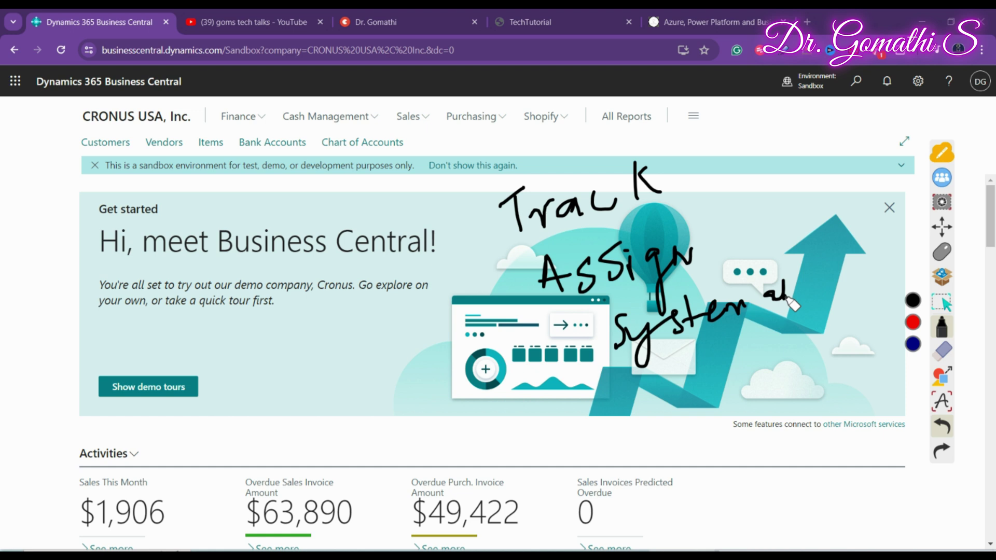
pyautogui.moveTo(655, 383)
pyautogui.mouseDown()
pyautogui.moveTo(658, 396)
pyautogui.moveTo(819, 358)
pyautogui.moveTo(822, 337)
pyautogui.moveTo(829, 395)
pyautogui.moveTo(834, 362)
pyautogui.mouseUp()
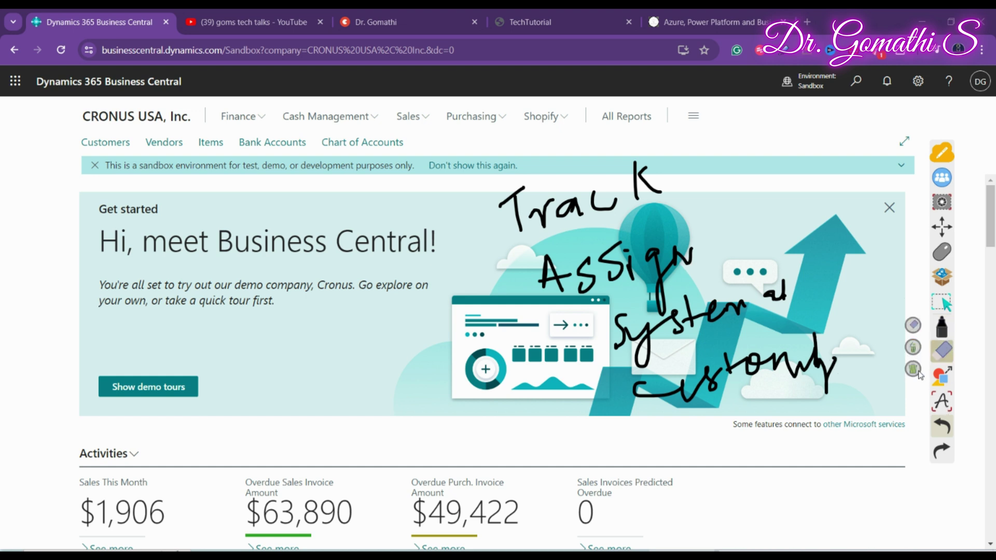
pyautogui.press('Delete')
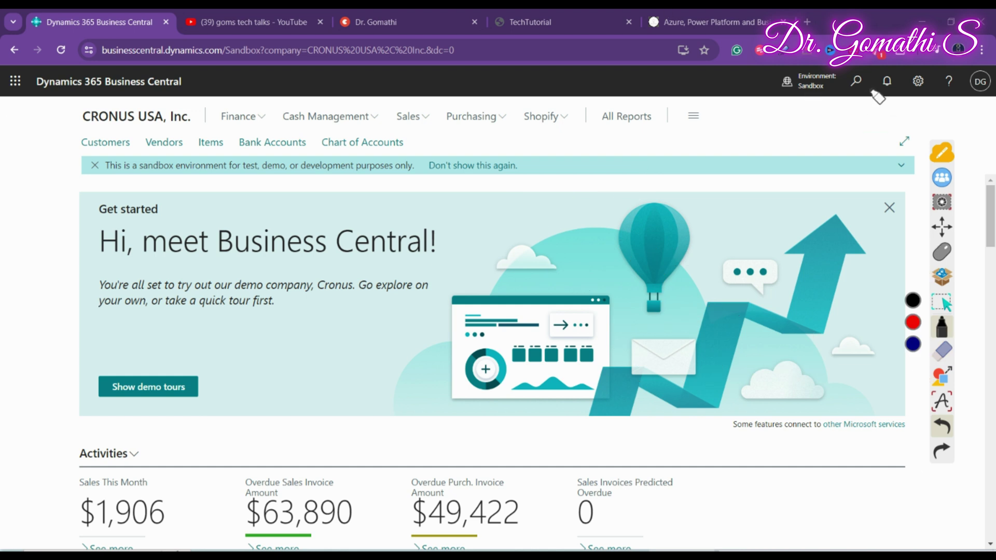
# Step: Highlight the search icon in red, then search Tell me for 'salespeop'
pyautogui.click(913, 323)
pyautogui.moveTo(851, 69); pyautogui.dragTo(842, 82)
pyautogui.click(936, 250)
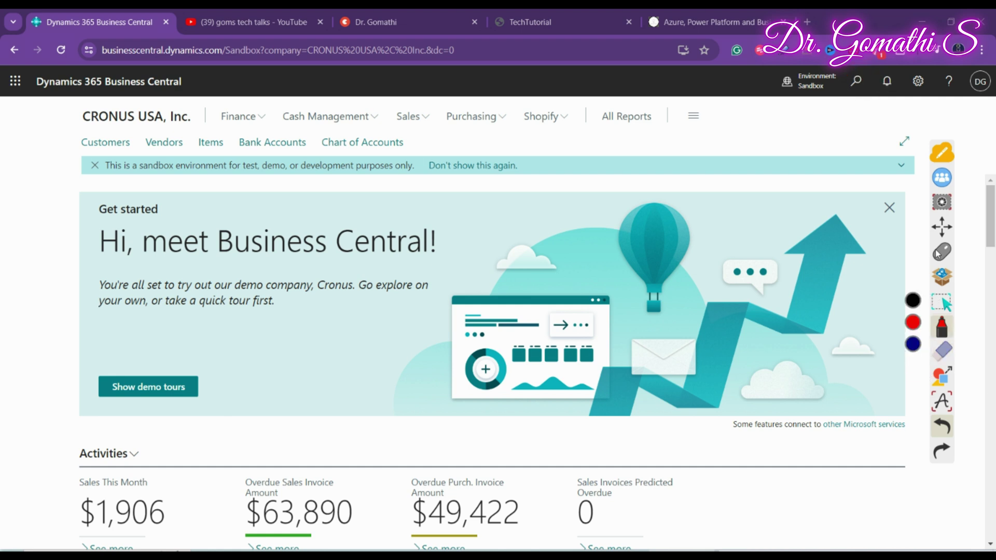
pyautogui.click(856, 82)
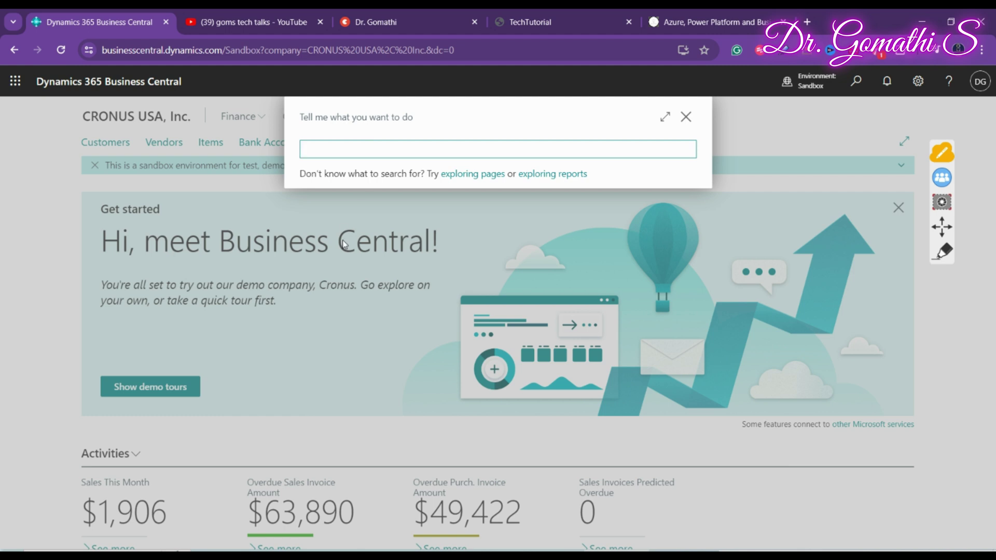
pyautogui.write('sales')
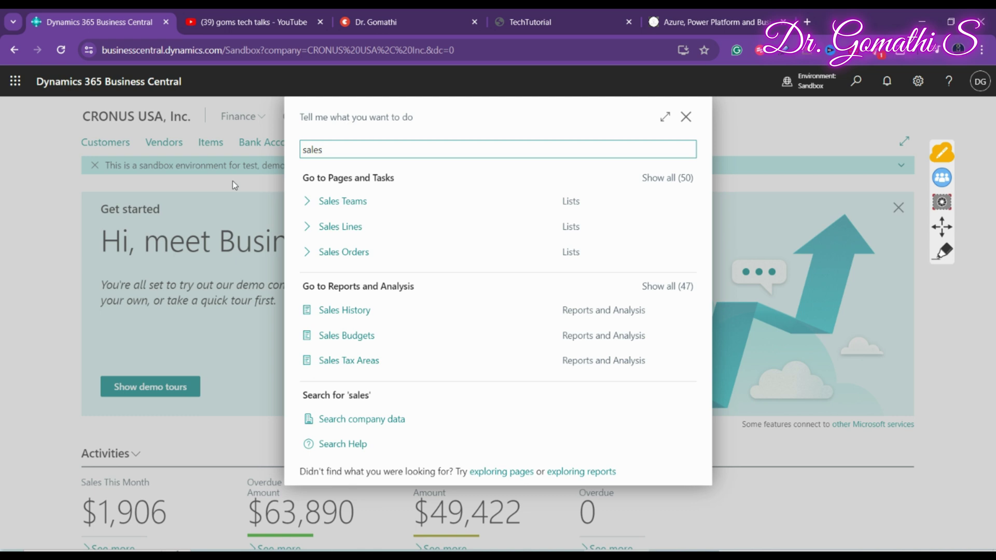
pyautogui.write('peop')
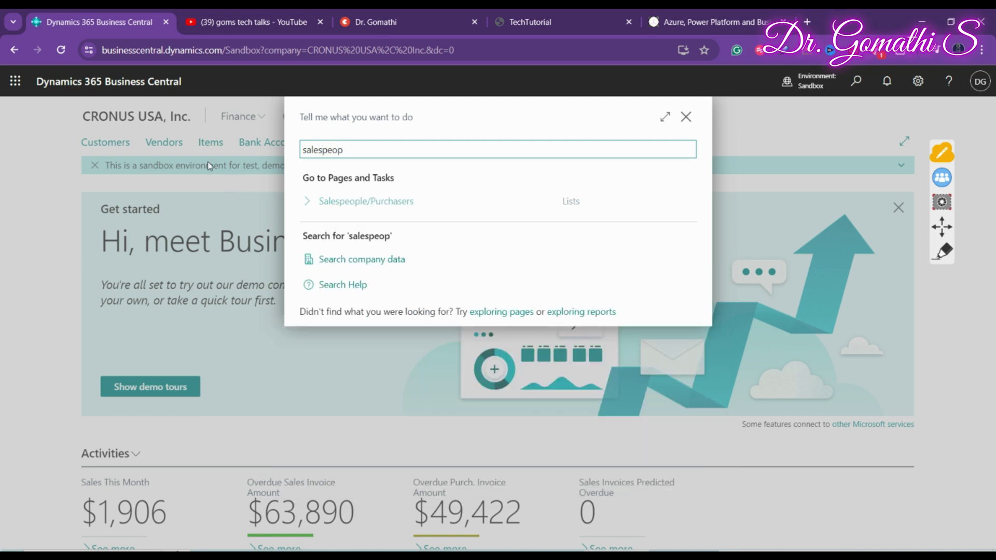
# Step: Open Salespeople/Purchasers, review its Salesperson and Manage actions, and open Ester Henderson's (EH) card
pyautogui.click(371, 203)
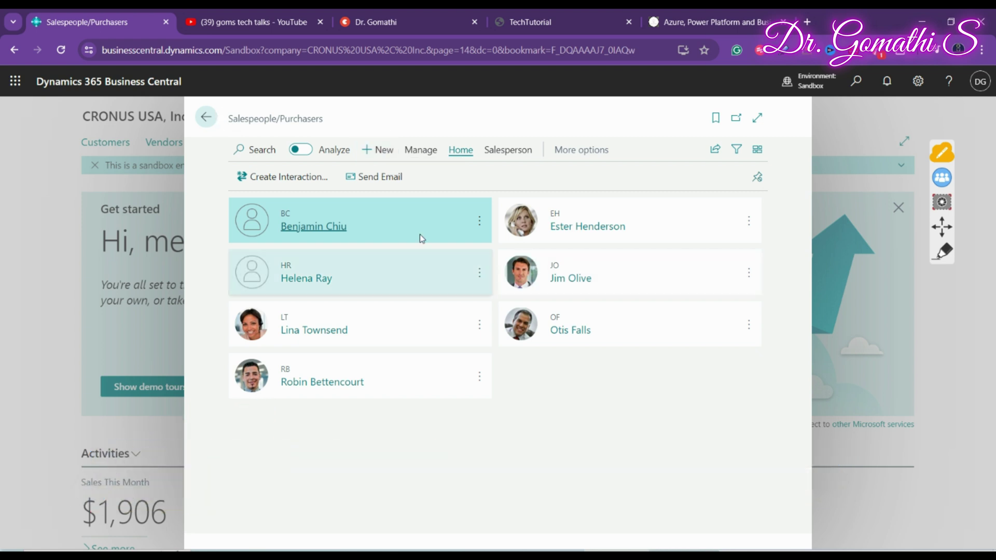
pyautogui.click(510, 152)
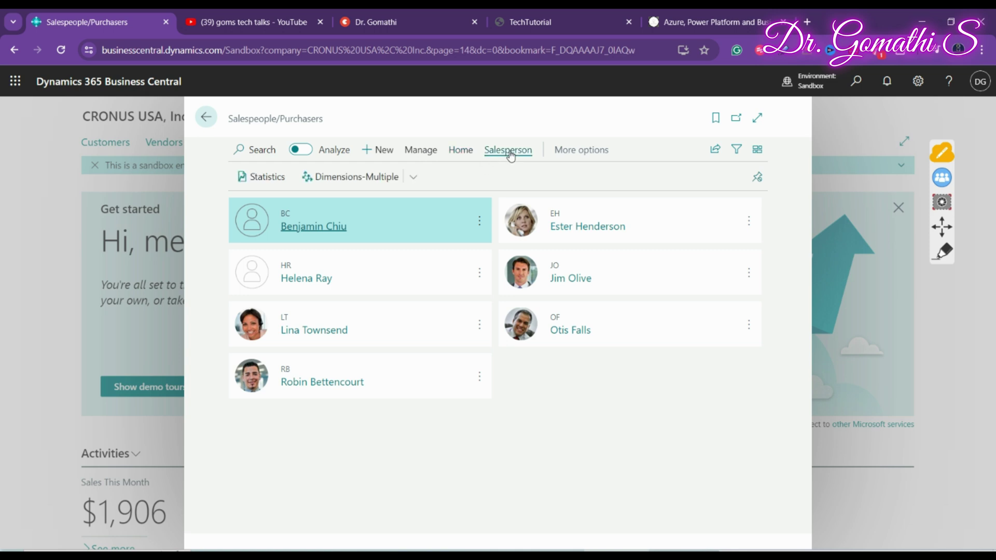
pyautogui.click(420, 151)
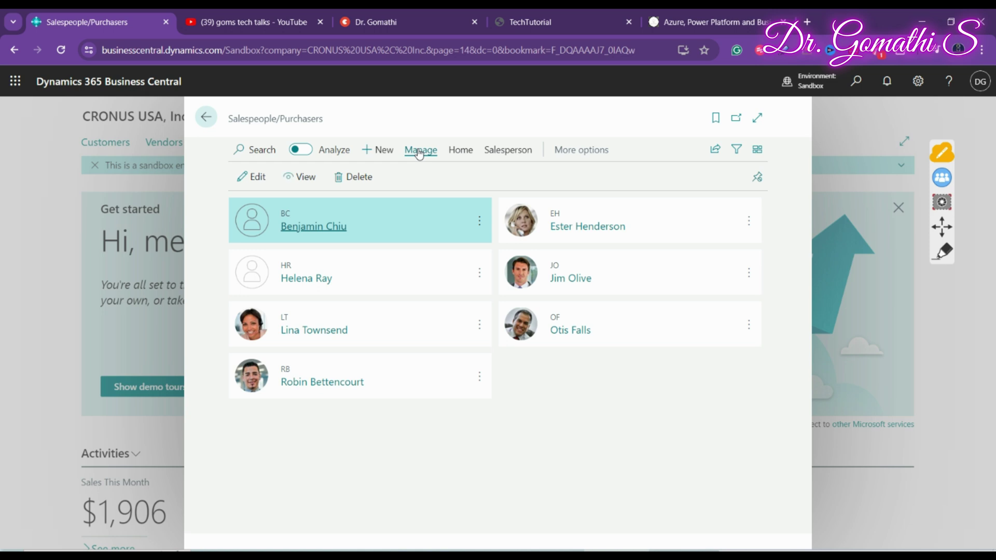
pyautogui.click(943, 251)
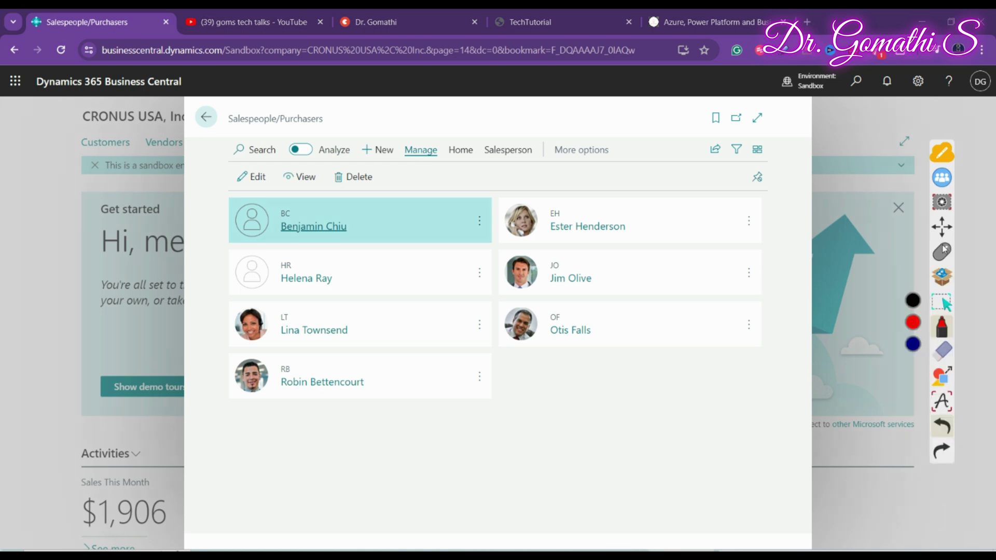
pyautogui.click(945, 254)
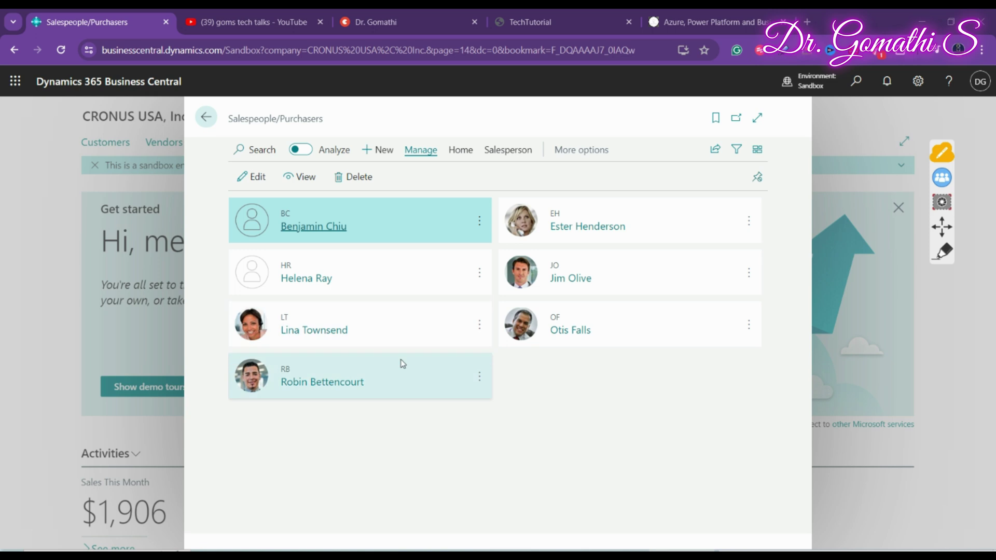
pyautogui.click(585, 227)
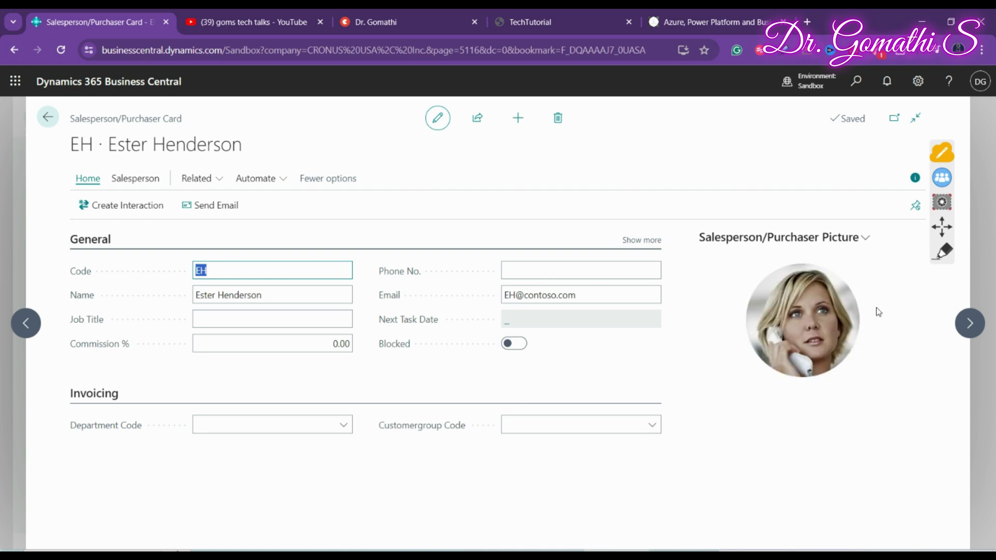
# Step: Mark a spot on the salesperson card with the annotation pen, then clear it
pyautogui.click(940, 253)
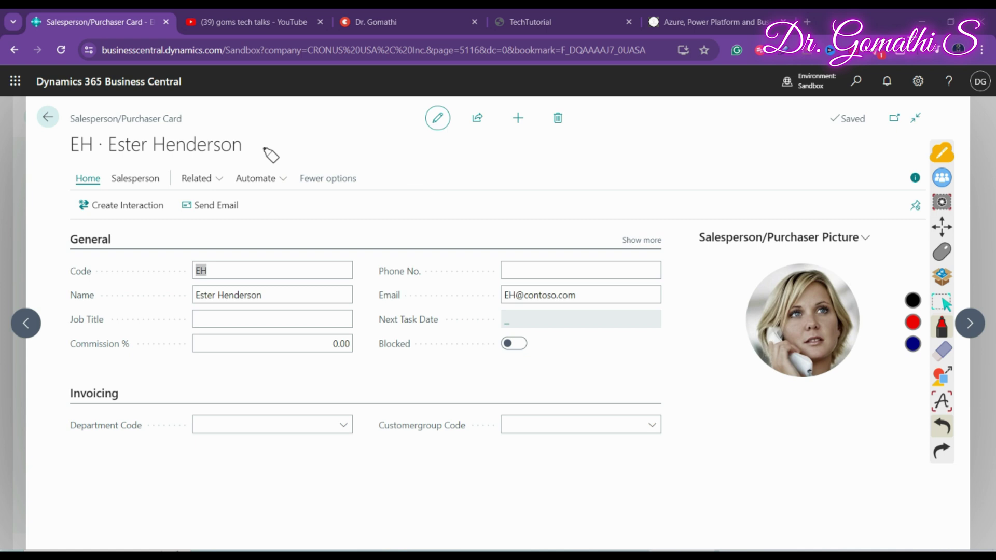
pyautogui.moveTo(196, 160); pyautogui.dragTo(193, 162)
pyautogui.click(942, 353)
pyautogui.click(914, 369)
pyautogui.click(942, 253)
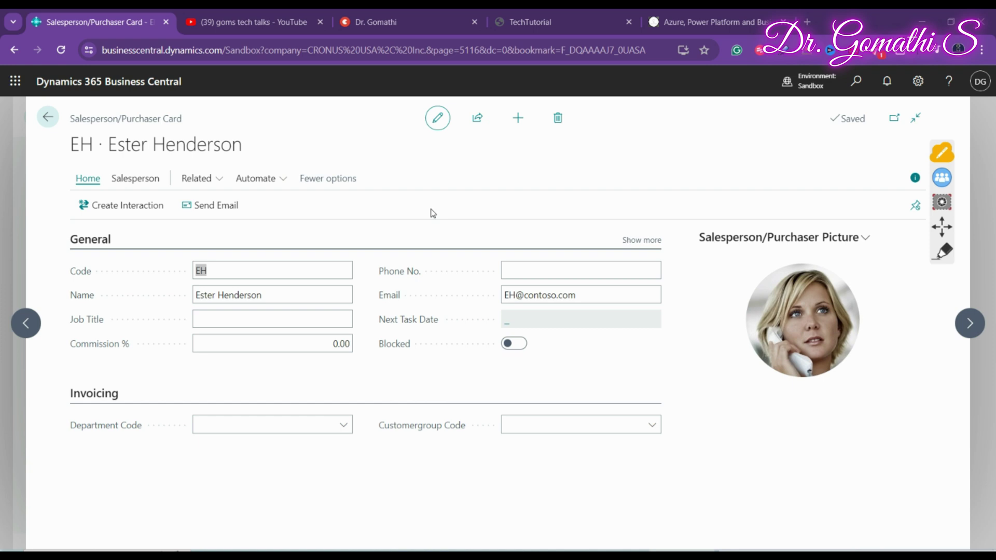
pyautogui.click(223, 182)
pyautogui.moveTo(228, 203)
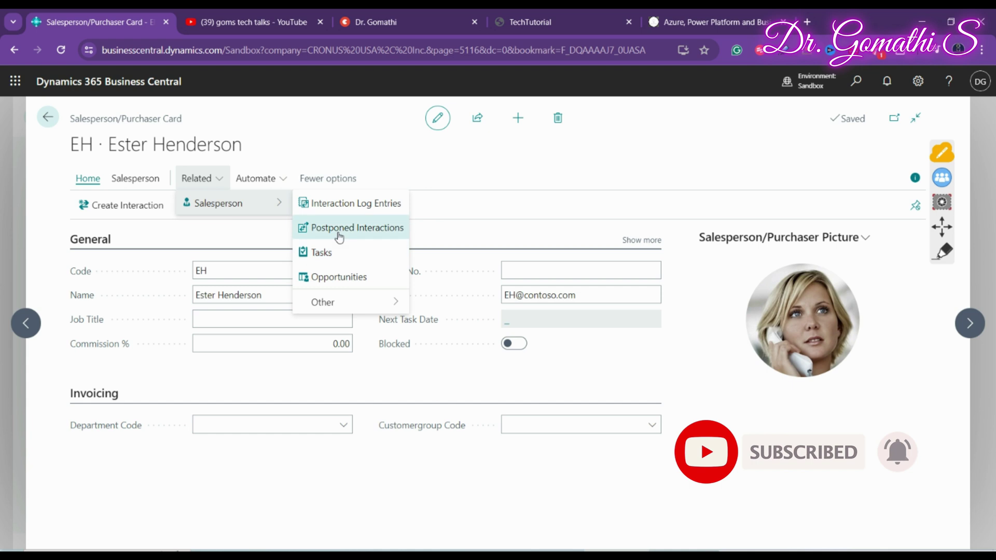
pyautogui.click(351, 285)
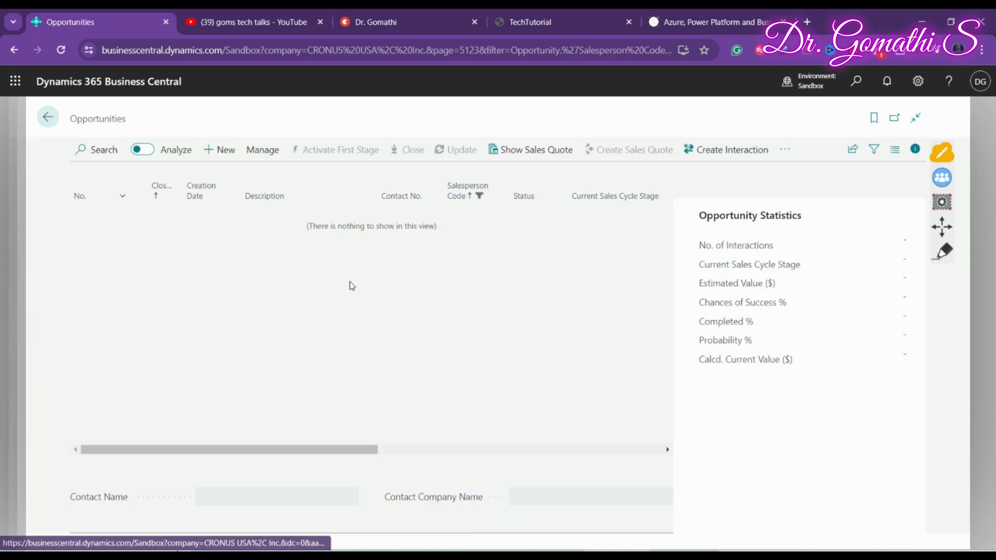
# Step: Start a blank Opportunity Card with sales cycle NEW and status Not Started
pyautogui.click(943, 252)
pyautogui.moveTo(287, 124)
pyautogui.mouseDown()
pyautogui.moveTo(45, 108)
pyautogui.moveTo(52, 400)
pyautogui.moveTo(968, 397)
pyautogui.moveTo(658, 138)
pyautogui.moveTo(267, 134)
pyautogui.mouseUp()
pyautogui.click(942, 351)
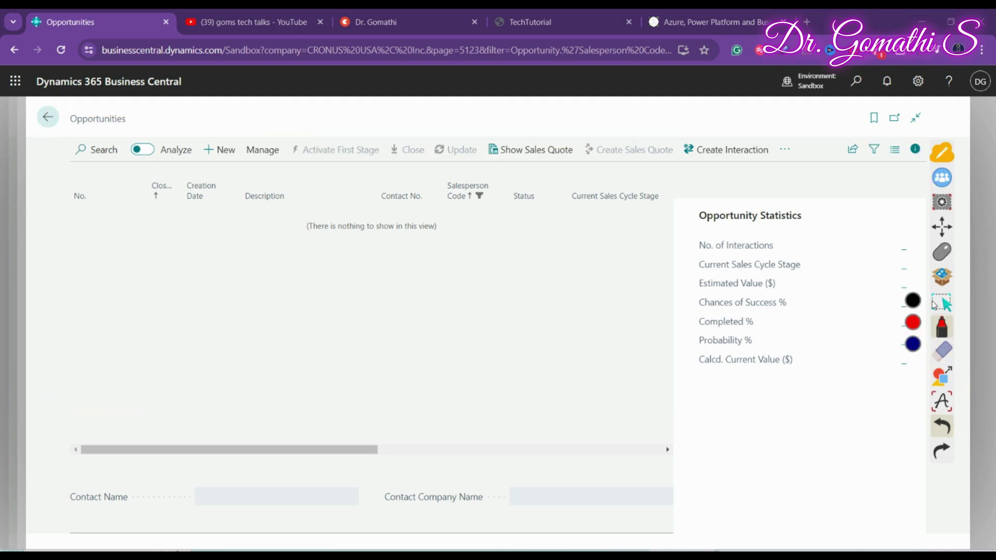
pyautogui.click(942, 302)
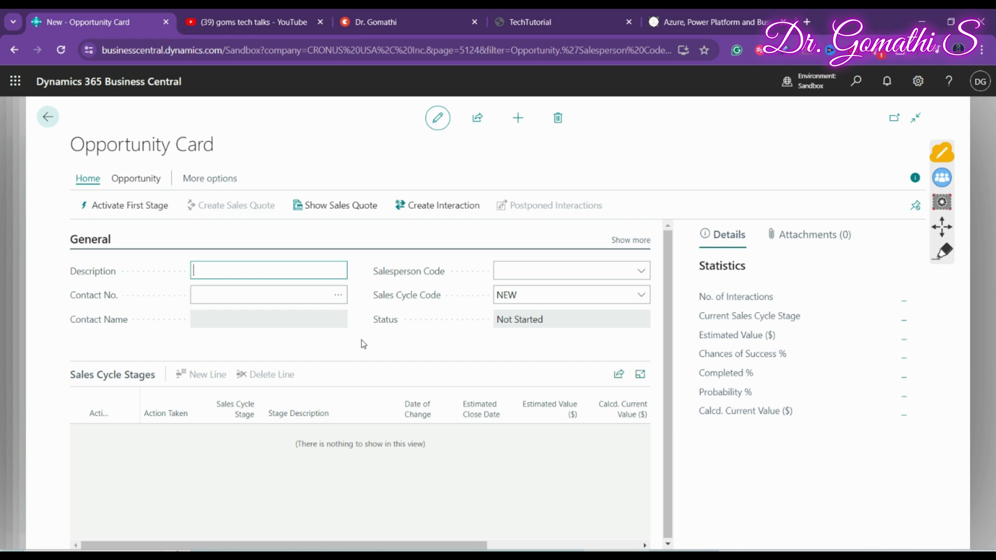
# Step: Enter the description 'Sales Lead' and select contact CT000011, Fabrikam, Inc
pyautogui.write('es Lead')
pyautogui.press('Tab')
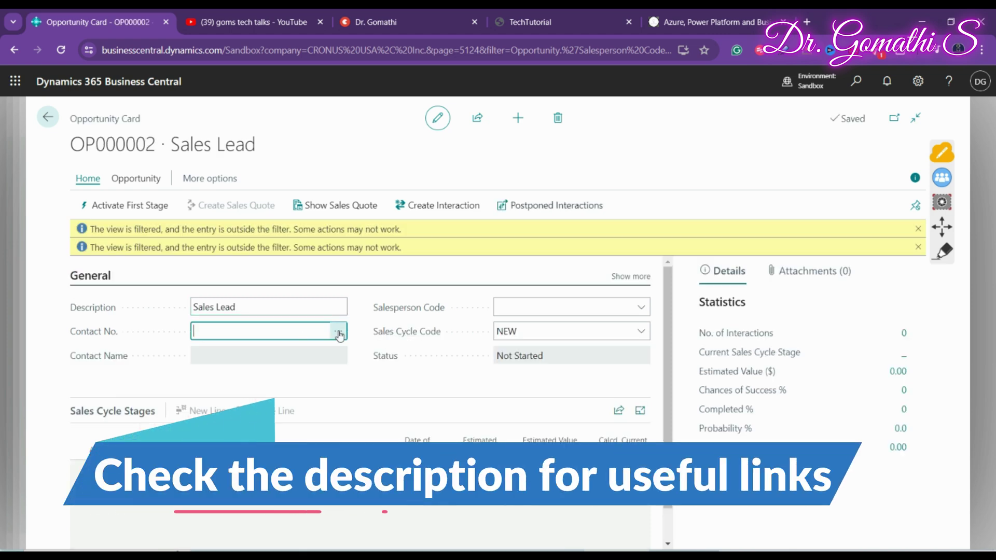
pyautogui.click(339, 335)
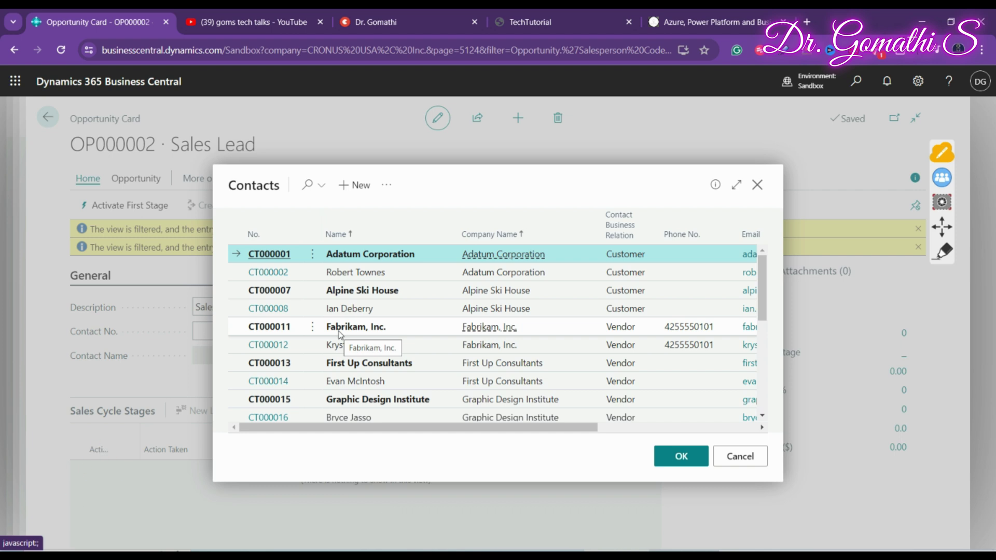
pyautogui.click(280, 326)
pyautogui.click(681, 456)
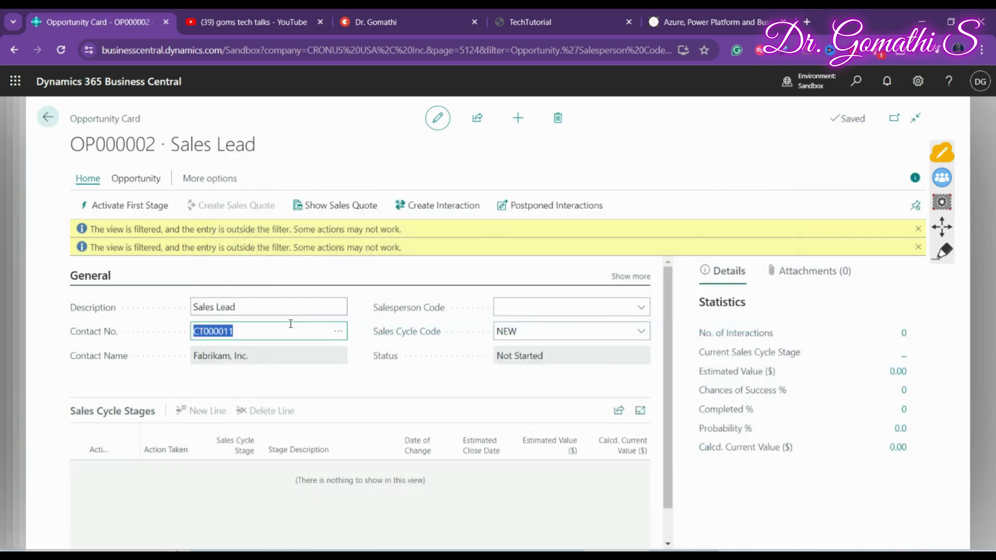
# Step: Assign salesperson EH (Ester Henderson) and set the sales cycle code to EXISTING
pyautogui.click(642, 307)
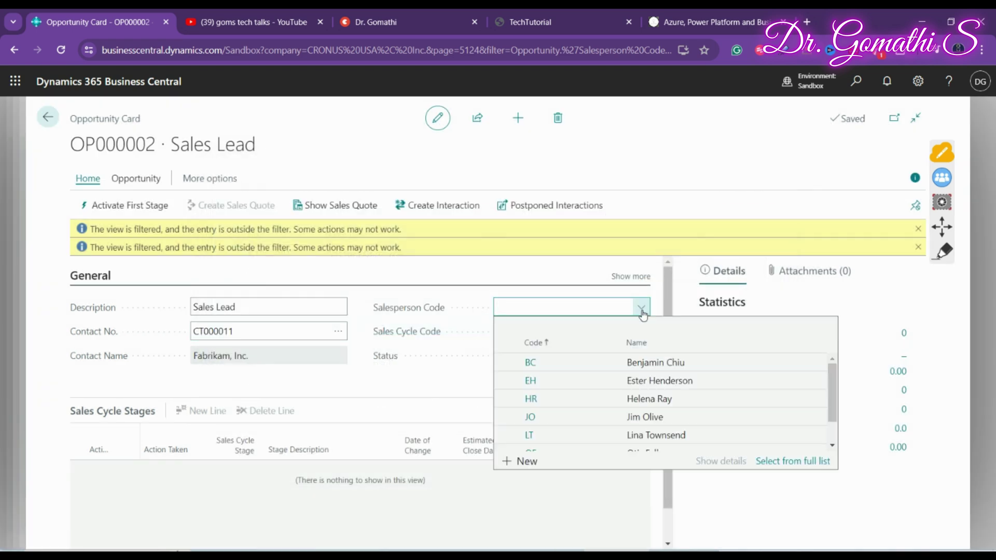
pyautogui.click(530, 380)
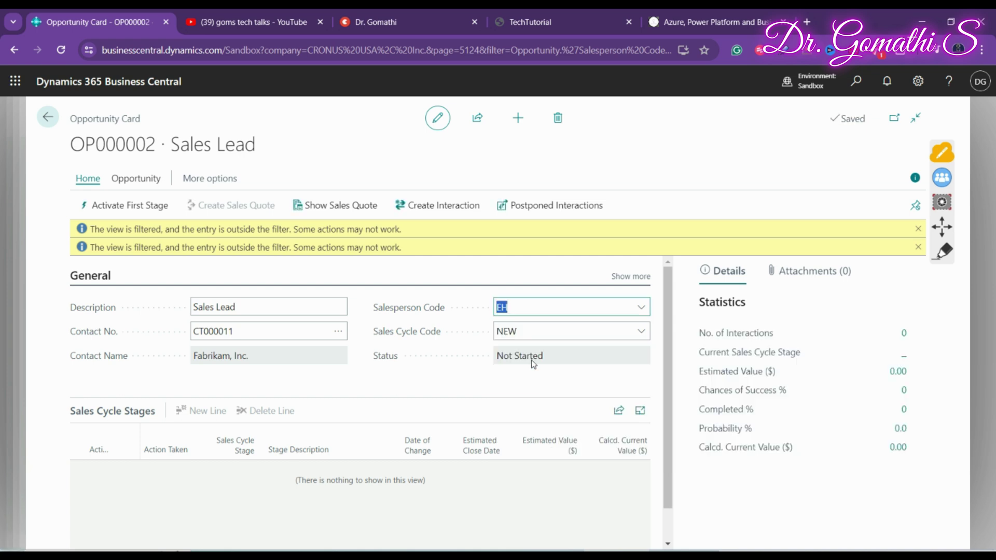
pyautogui.click(642, 331)
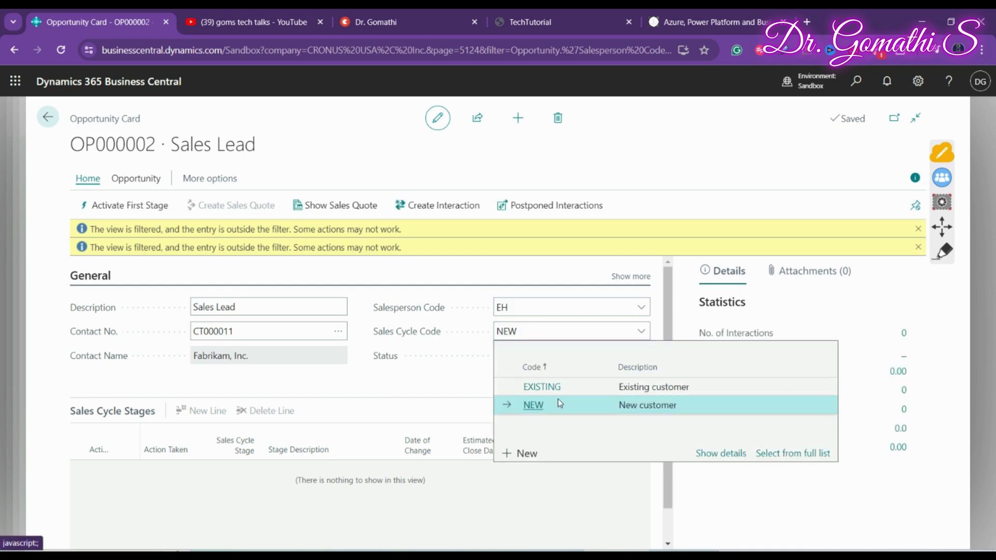
pyautogui.click(518, 388)
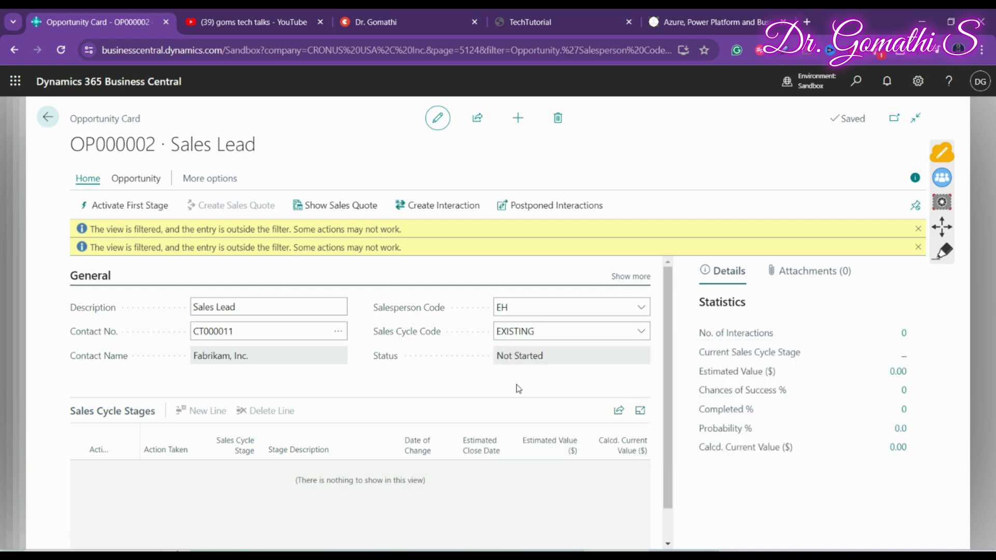
pyautogui.scroll(-1, 544, 379)
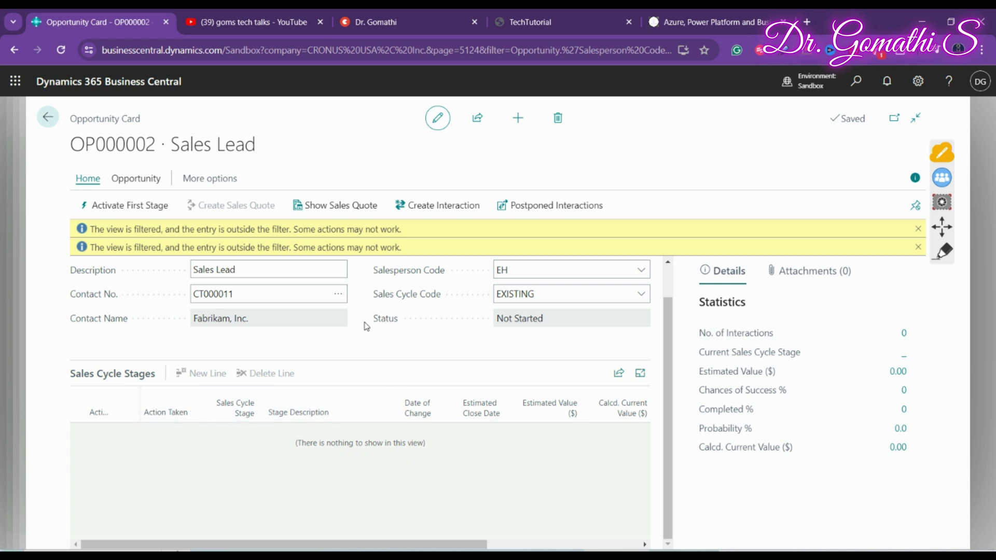
pyautogui.scroll(1, 513, 359)
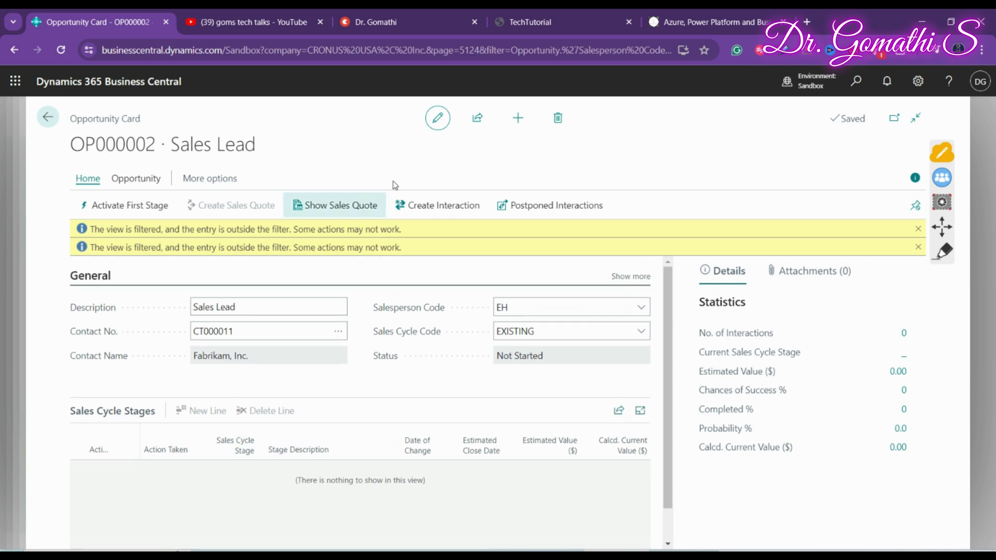
# Step: Mark a spot on the opportunity card with the annotation pen, then clear it
pyautogui.click(943, 251)
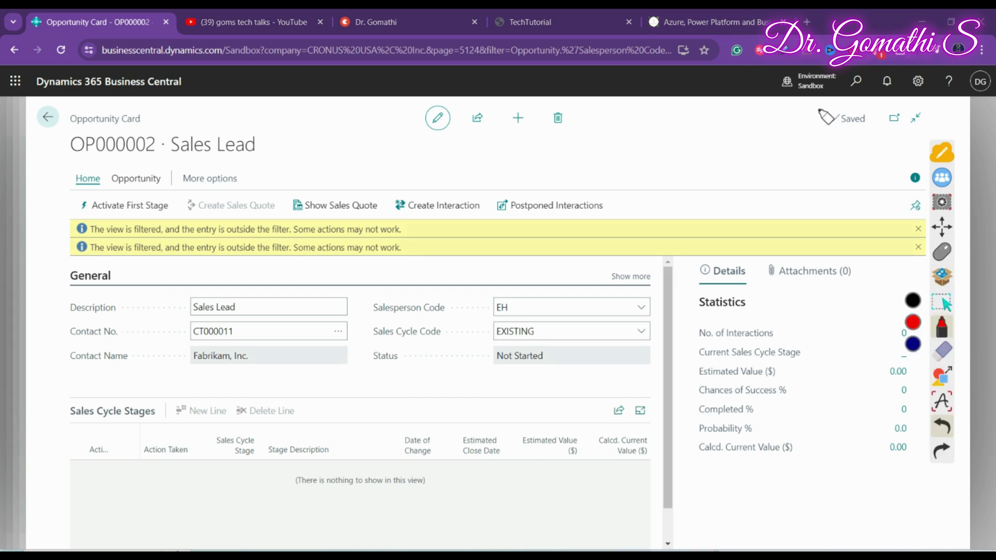
pyautogui.moveTo(840, 107); pyautogui.dragTo(836, 96)
pyautogui.click(943, 352)
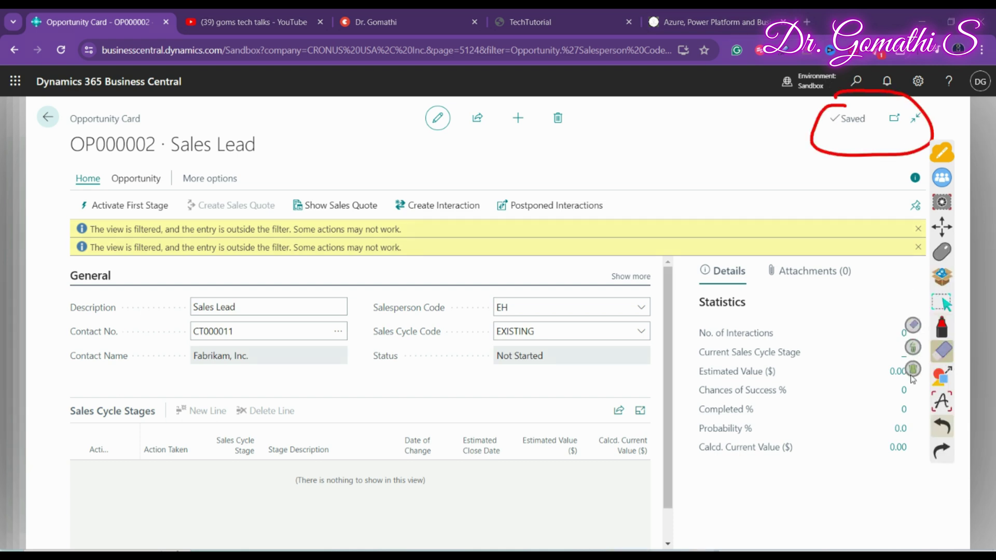
pyautogui.click(913, 370)
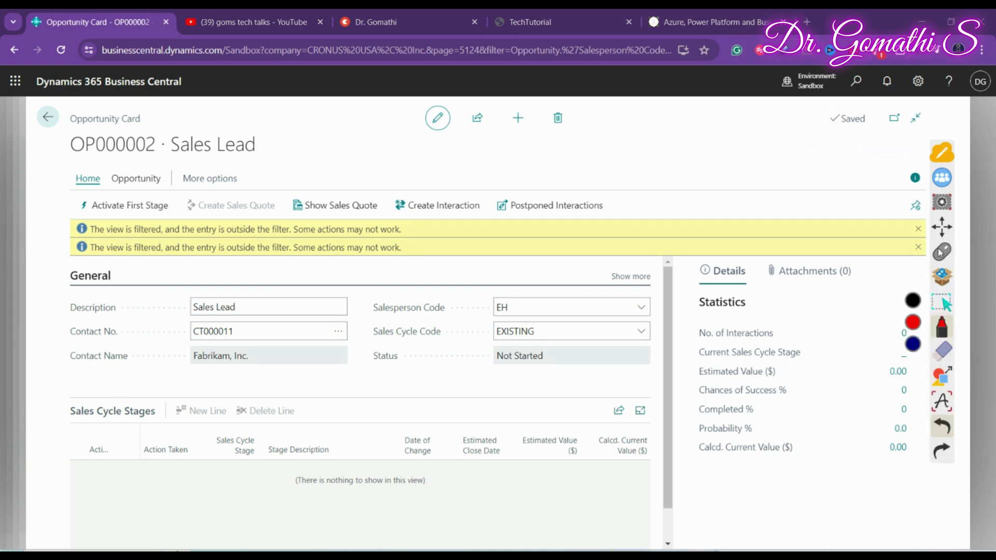
pyautogui.click(943, 251)
# Step: Return to the opportunities list without activating the first stage, and hide the Google window
pyautogui.click(48, 117)
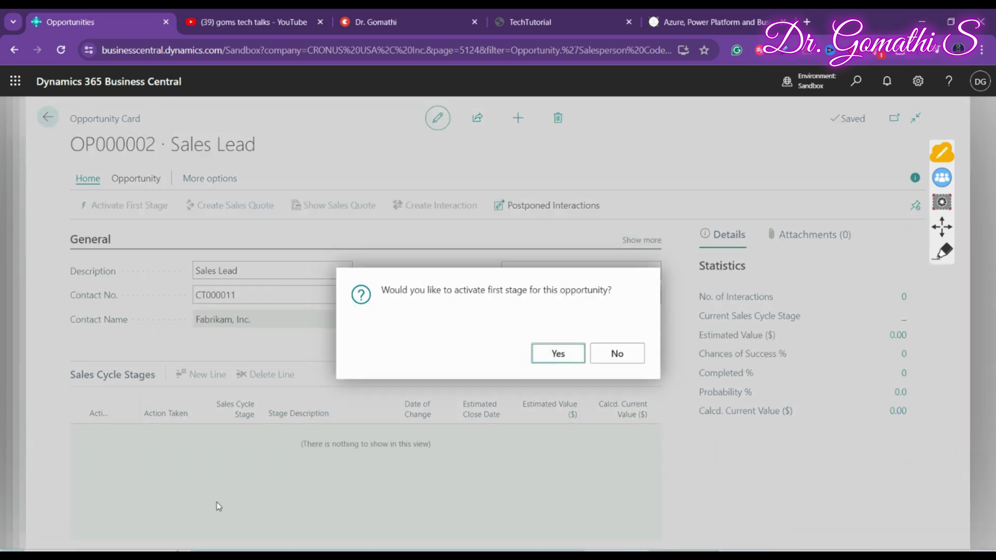
pyautogui.press('Escape')
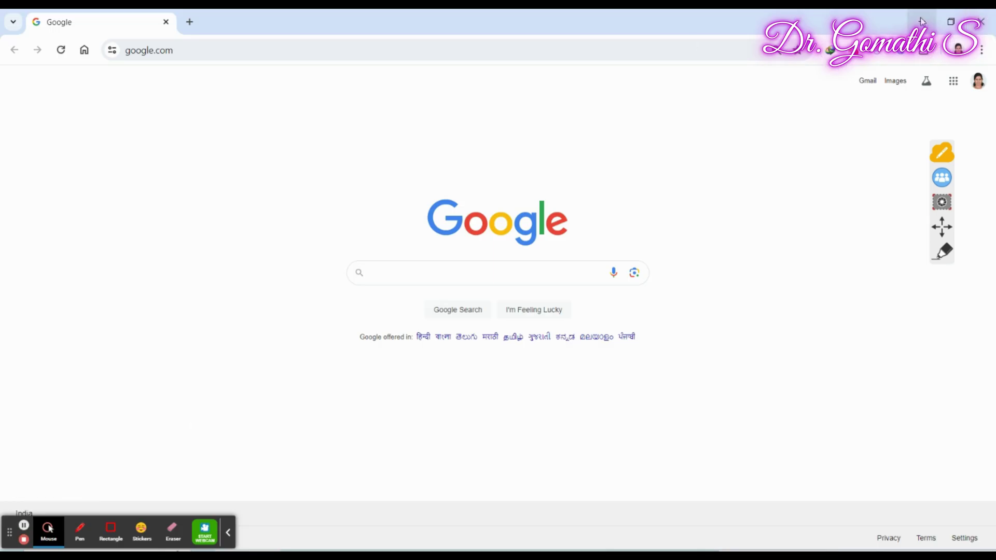
pyautogui.click(921, 22)
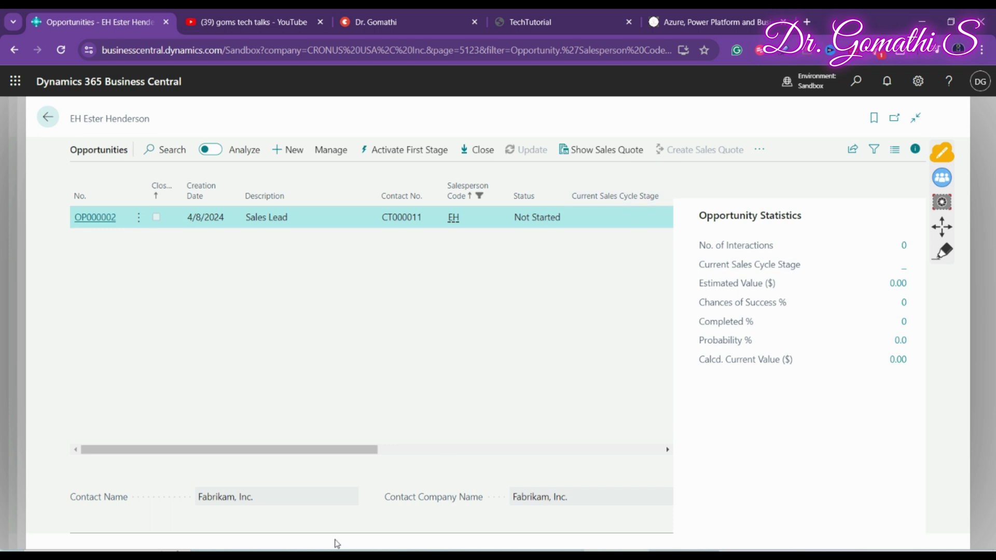
pyautogui.moveTo(337, 452); pyautogui.dragTo(231, 468)
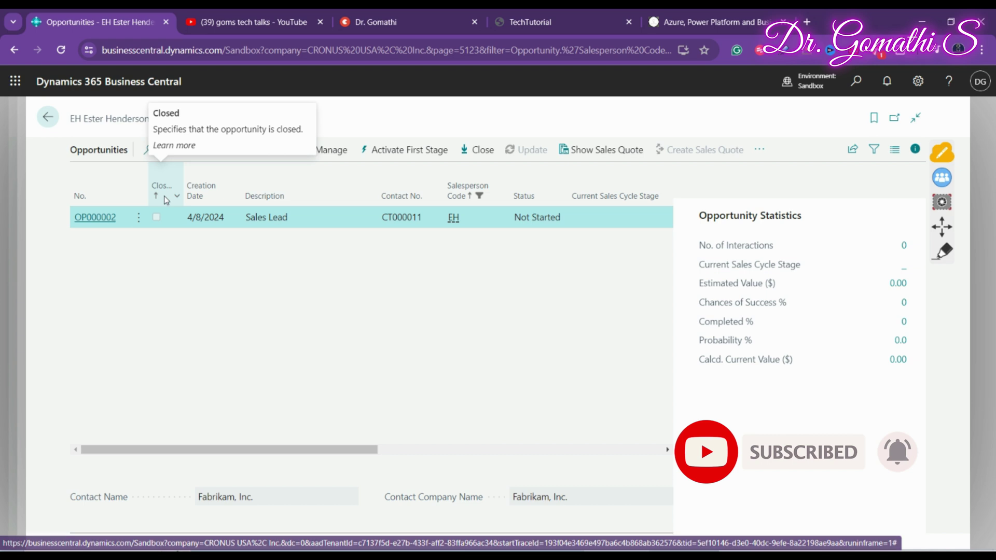
pyautogui.click(176, 196)
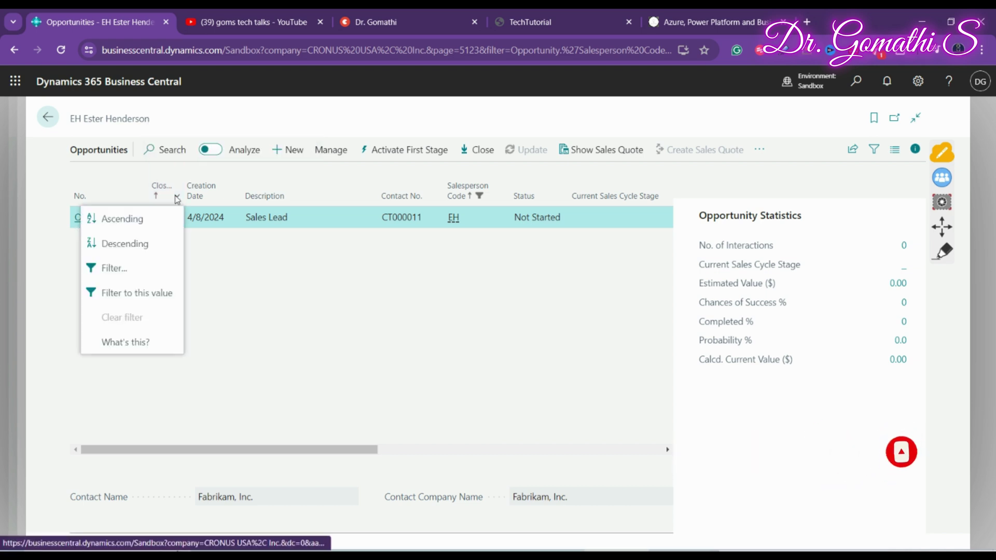
pyautogui.click(303, 267)
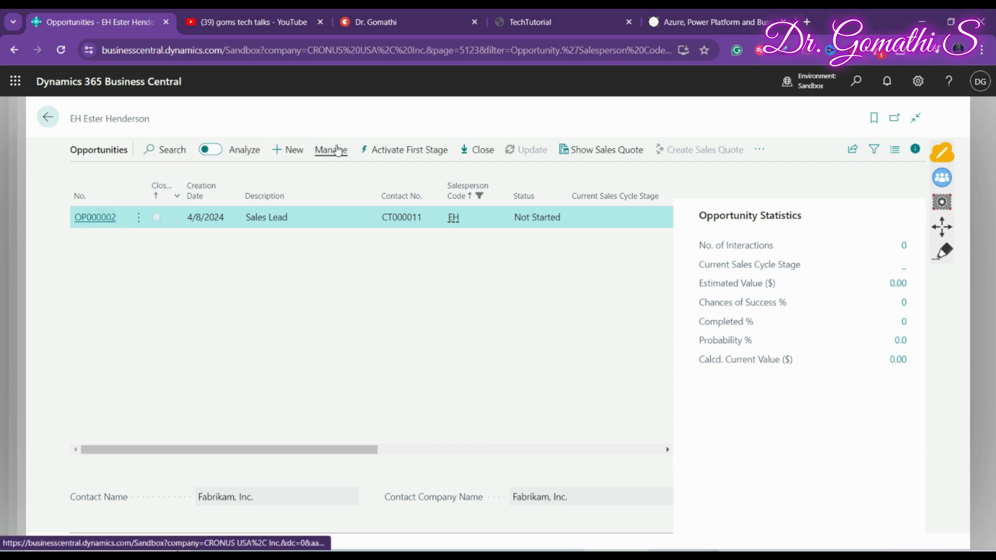